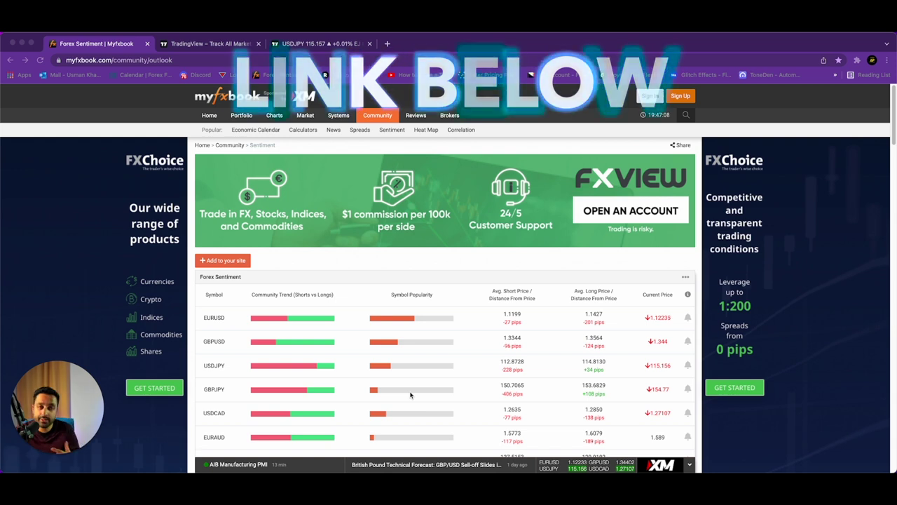
Step: Load google.com after fixing the 'google.come' typo, then clear the search box
click(216, 61)
text(google.come)
key(Return)
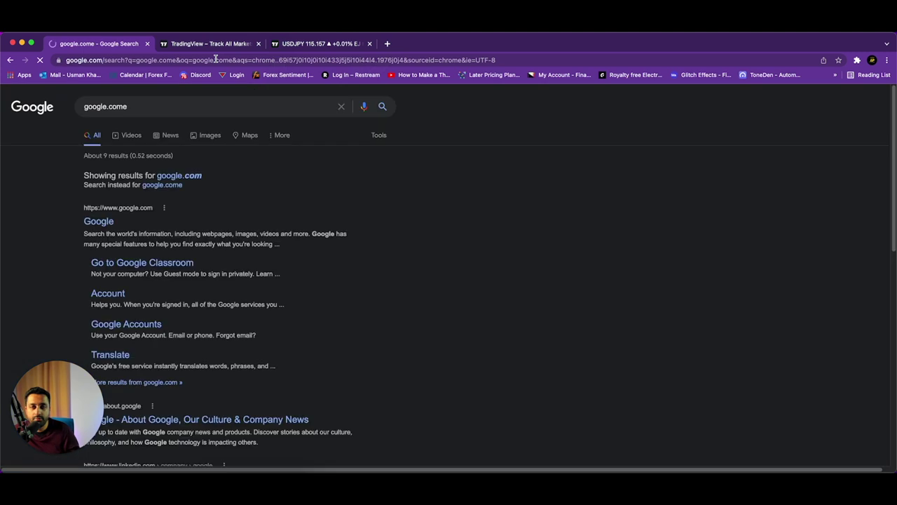
click(174, 107)
key(BackSpace)
key(Return)
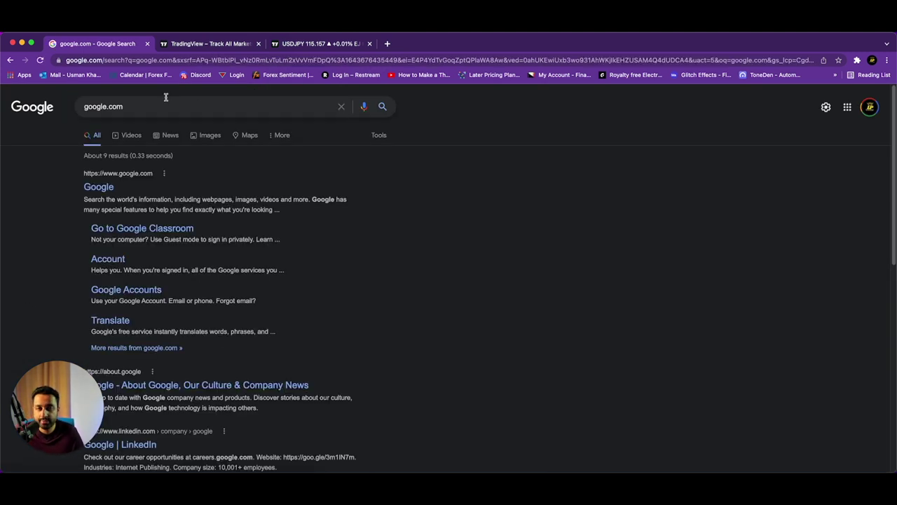
drag(147, 104, 84, 107)
key(BackSpace)
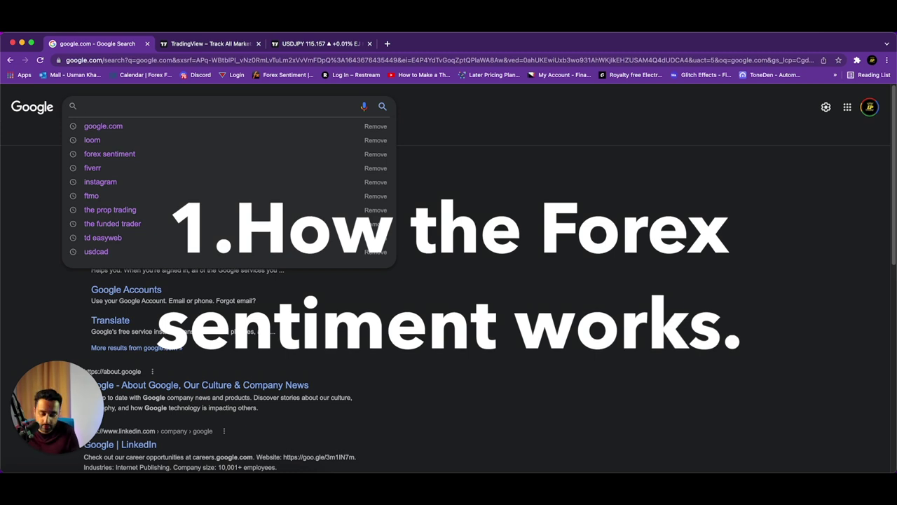
Step: Search 'forex sentiment' and open the Myfxbook Forex Sentiment result, skipping its ad
text(forex sentiment)
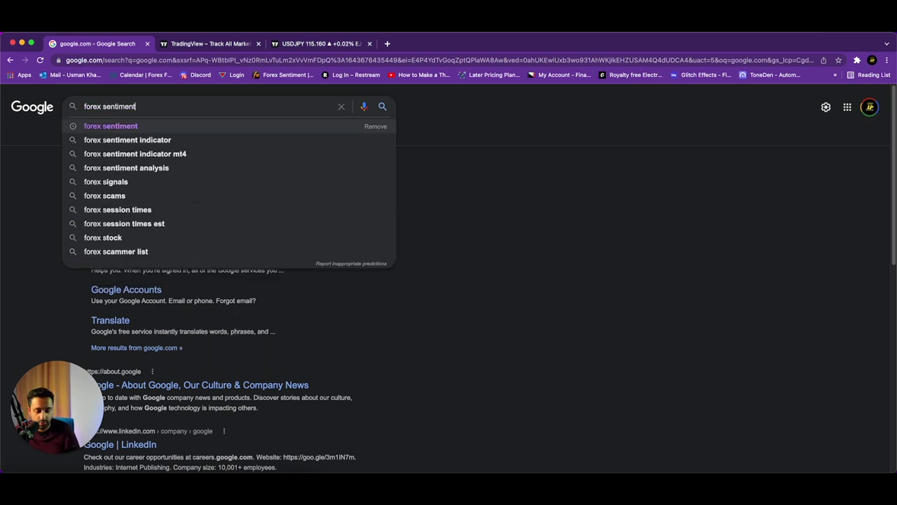
key(Return)
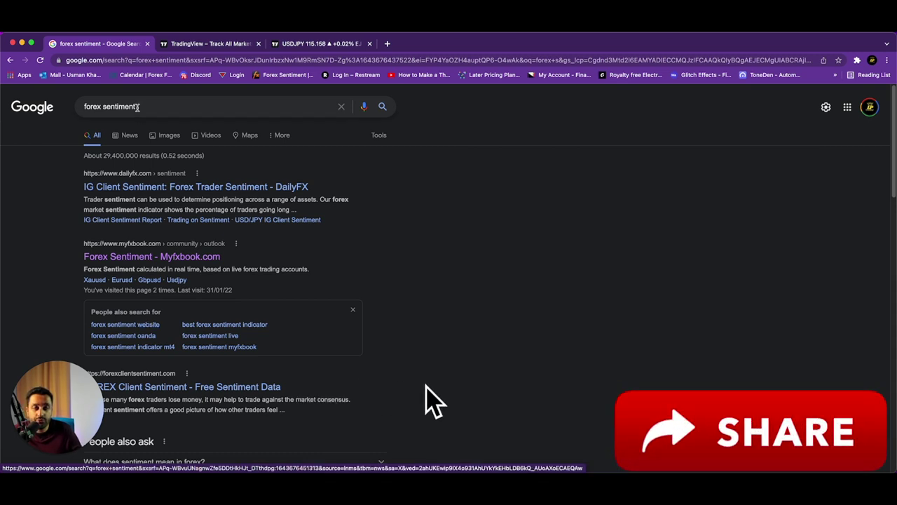
click(154, 257)
click(512, 390)
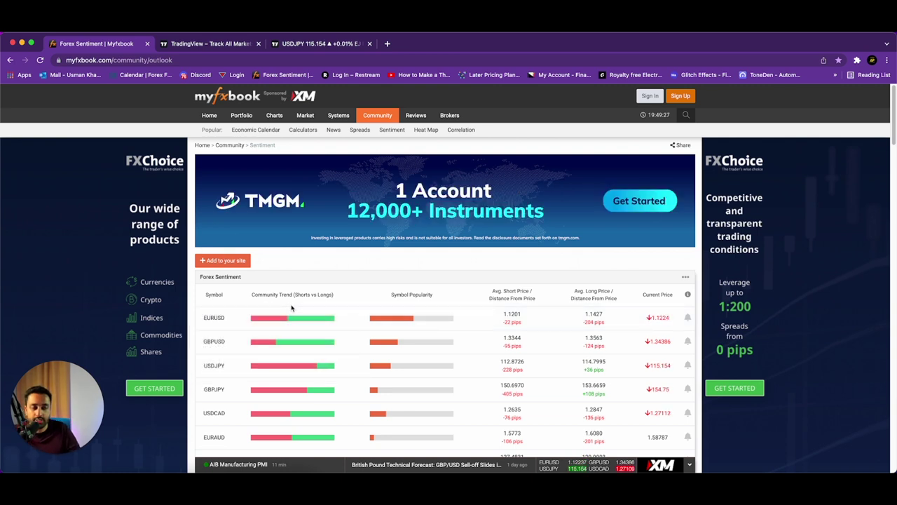
Step: Read each pair's short/long sentiment split, including USDJPY at 79% short, then show the USDJPY chart
mouse_move(290, 311)
mouse_move(403, 442)
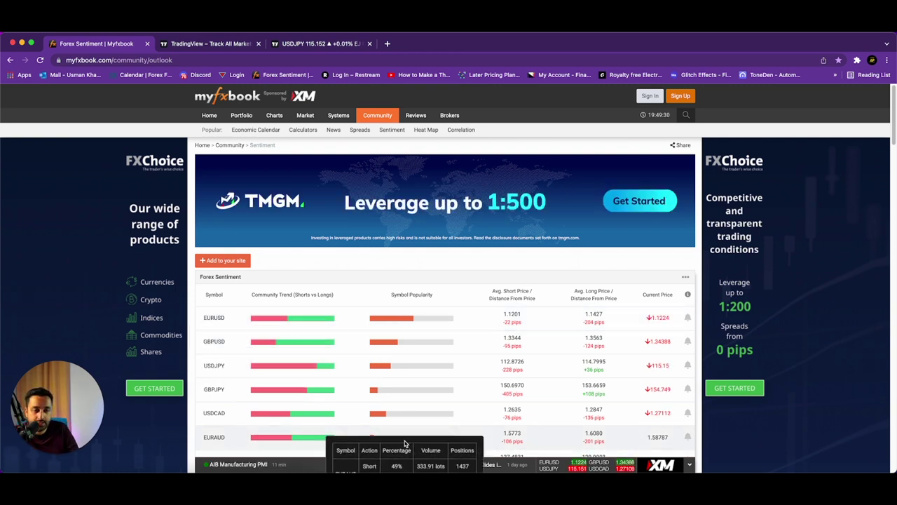
mouse_move(464, 416)
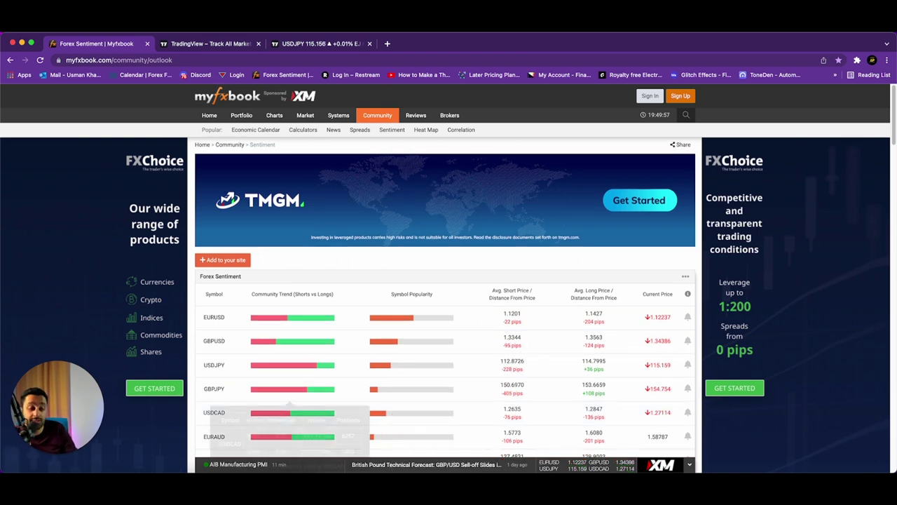
mouse_move(555, 414)
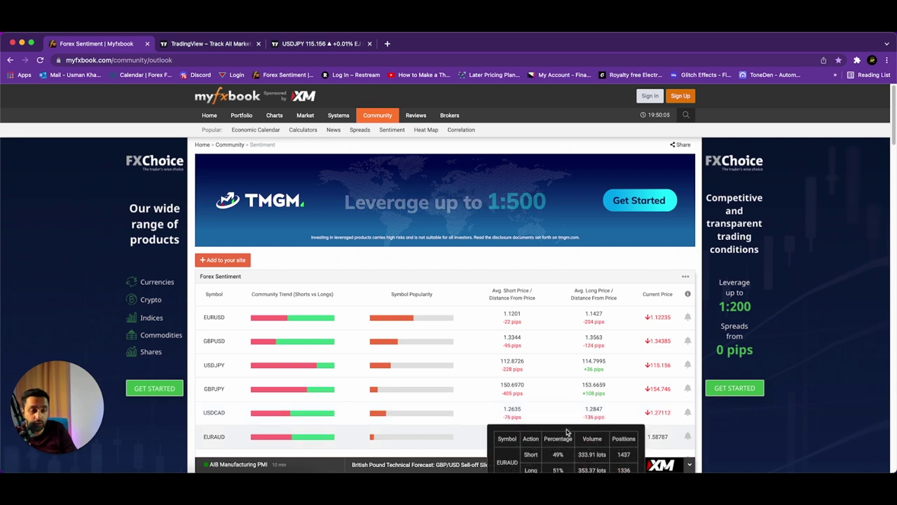
mouse_move(276, 355)
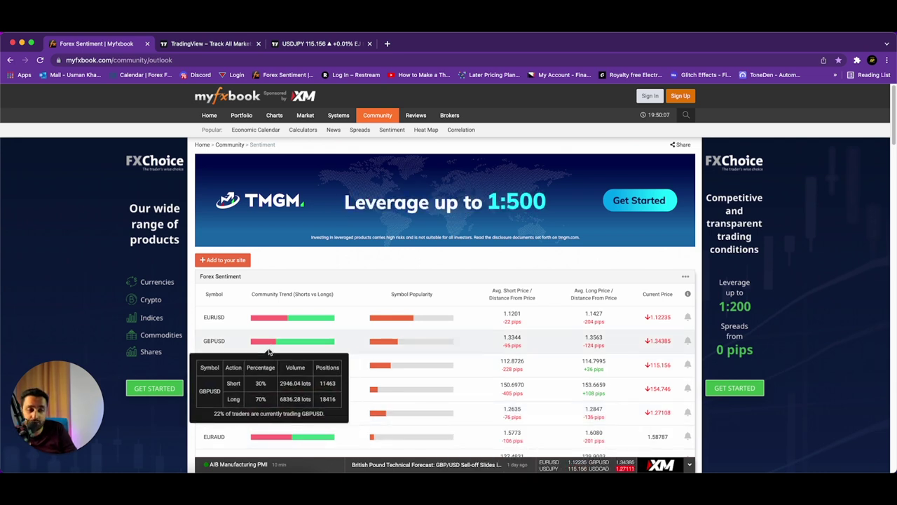
mouse_move(281, 392)
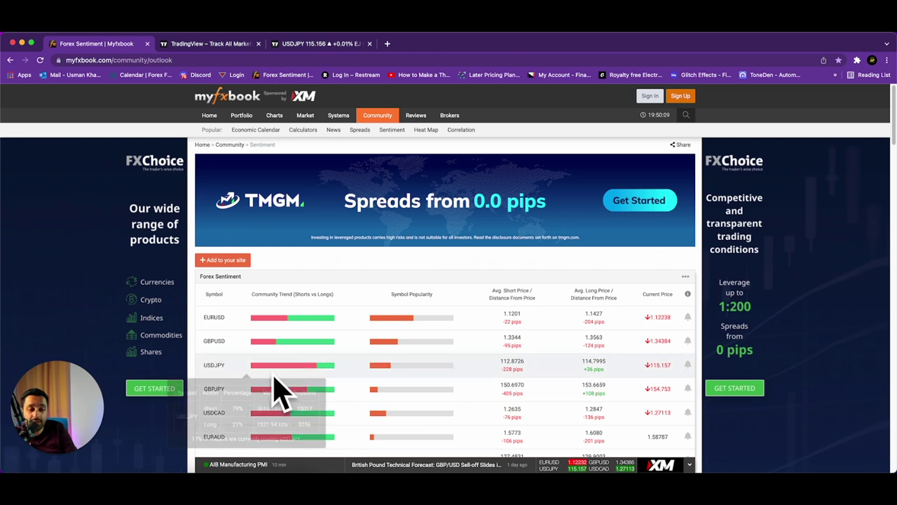
scroll(281, 392, down, 2)
mouse_move(262, 242)
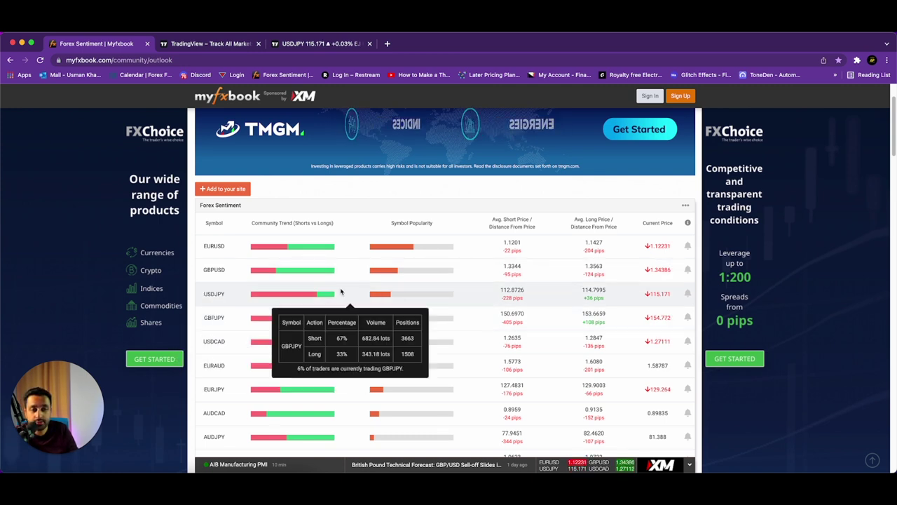
mouse_move(210, 298)
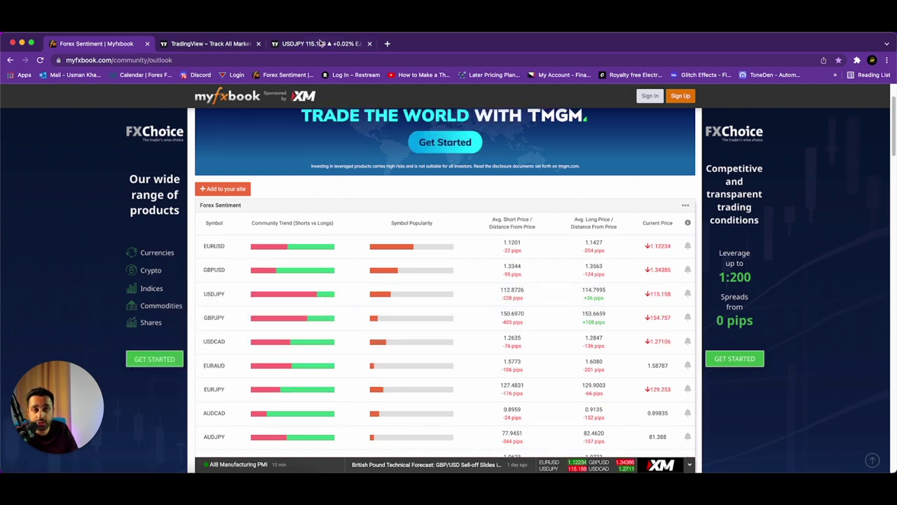
key(super+3)
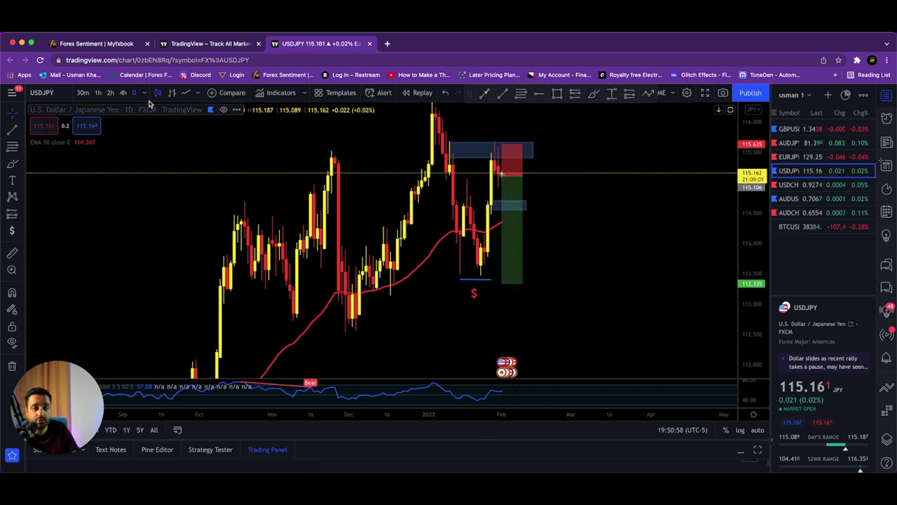
Step: Back on Myfxbook, read the sentiment bars down to AUDNZD at 92% short, 8% long
click(123, 45)
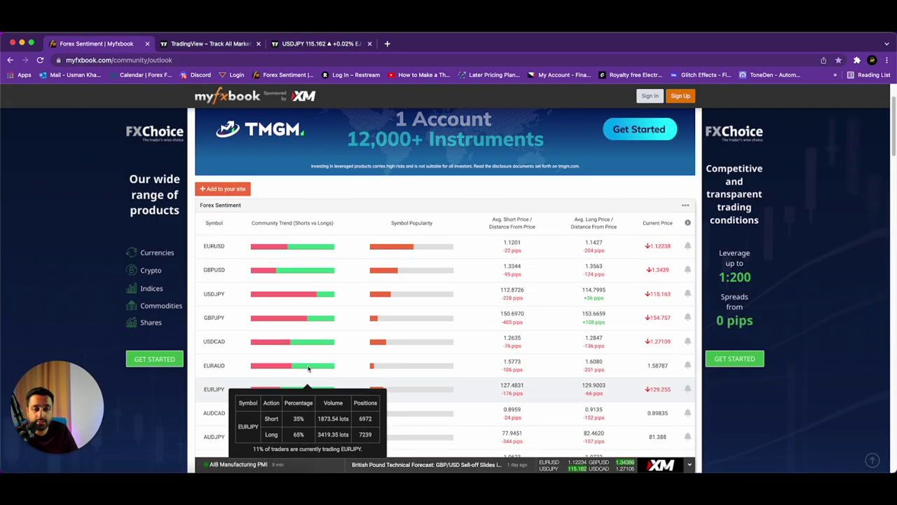
mouse_move(291, 300)
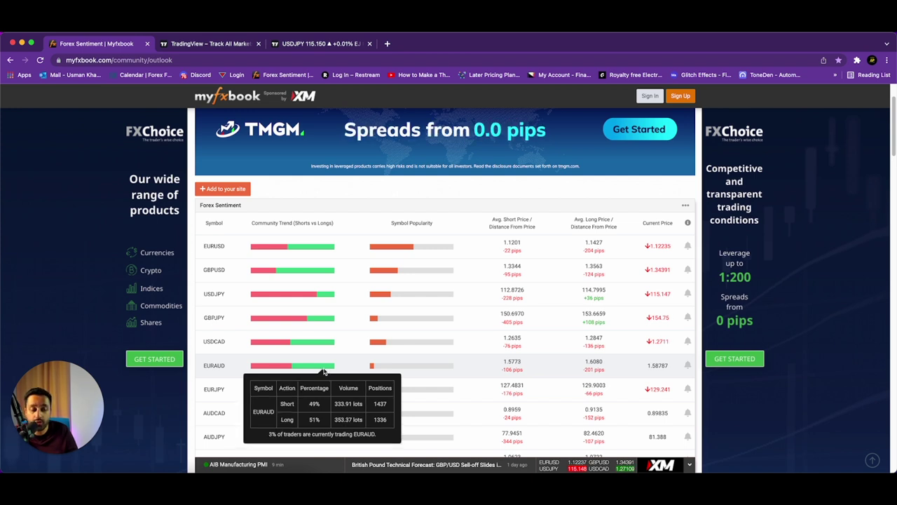
scroll(337, 357, down, 3)
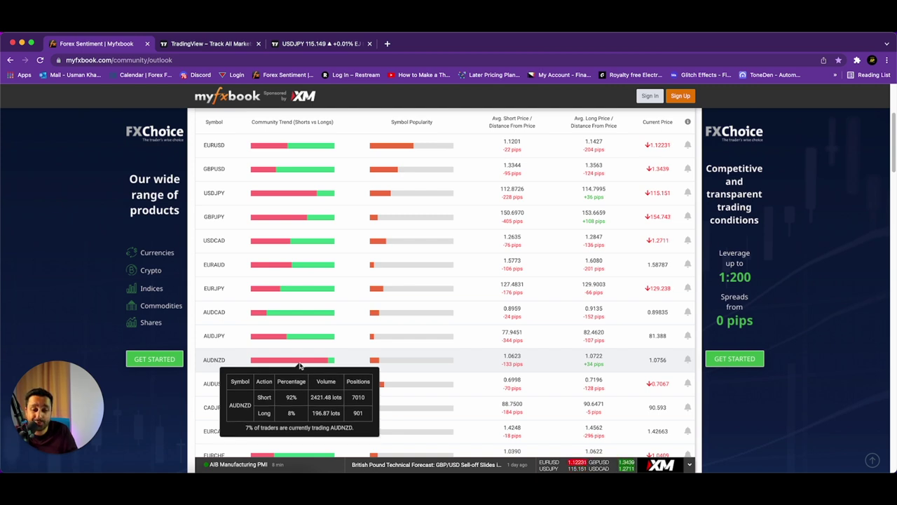
scroll(299, 365, up, 1)
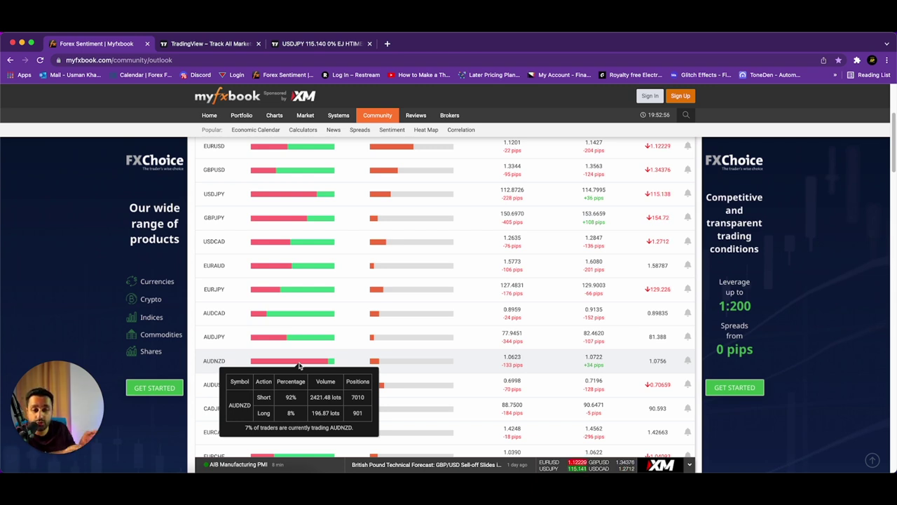
Step: Load the AUDNZD daily chart through the TradingView symbol search
click(209, 46)
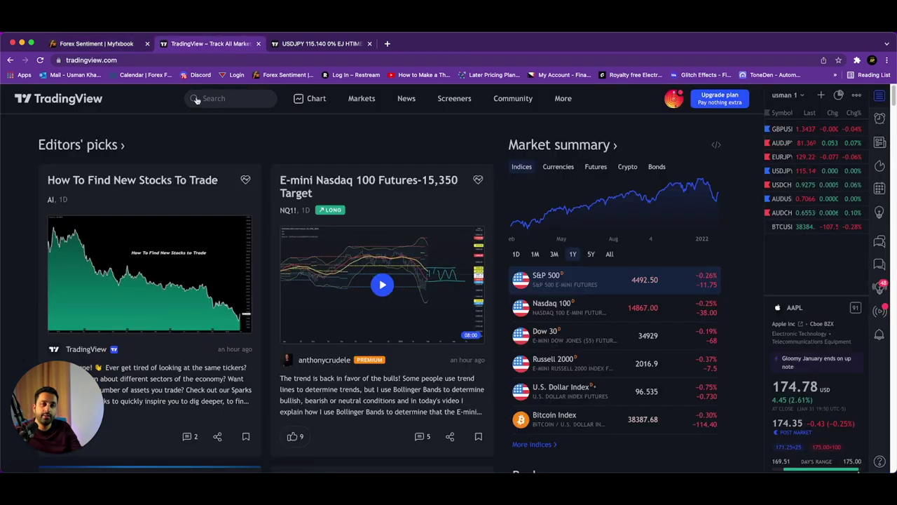
click(210, 102)
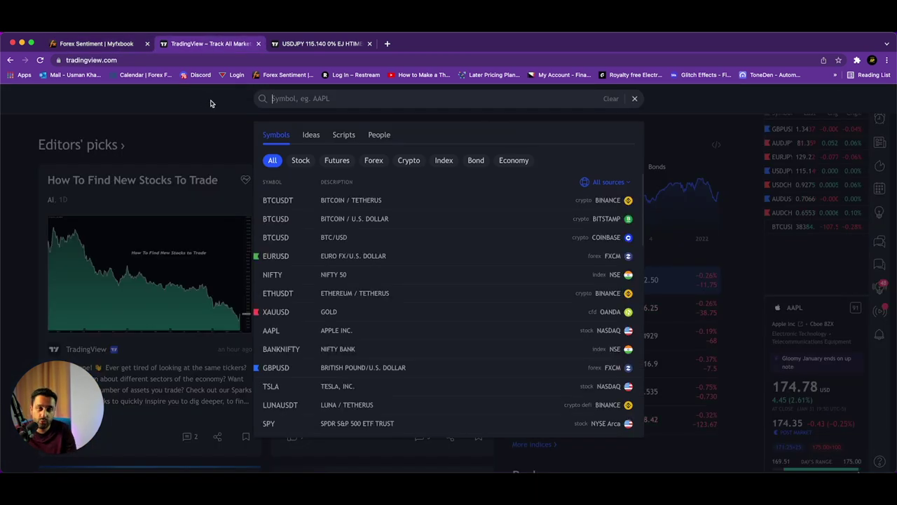
click(126, 47)
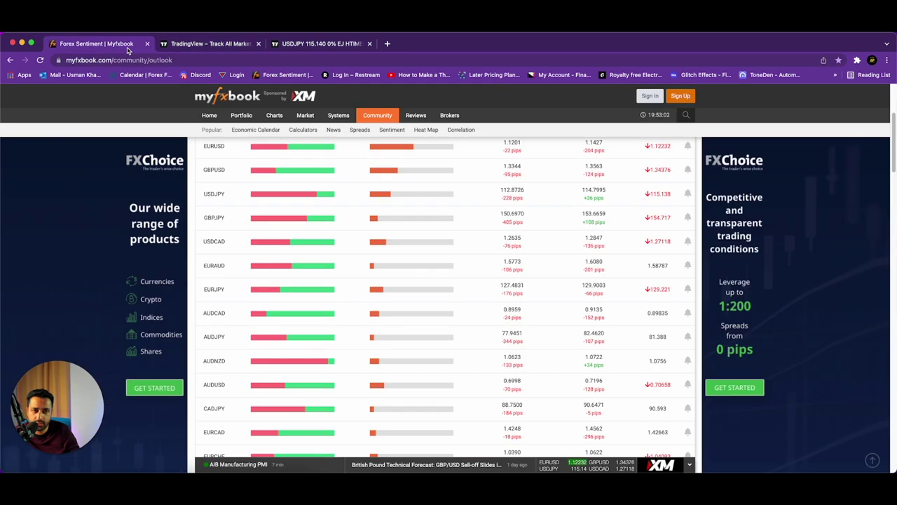
click(180, 45)
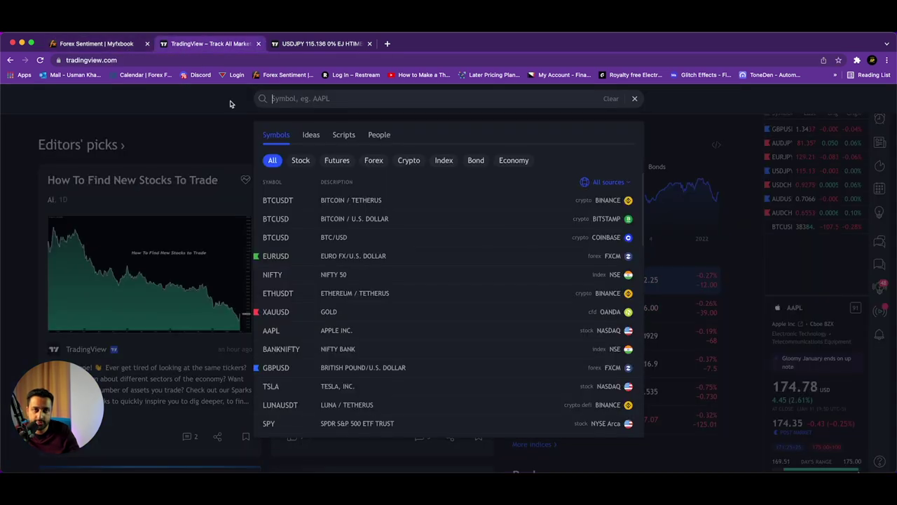
text(audnzd)
key(Return)
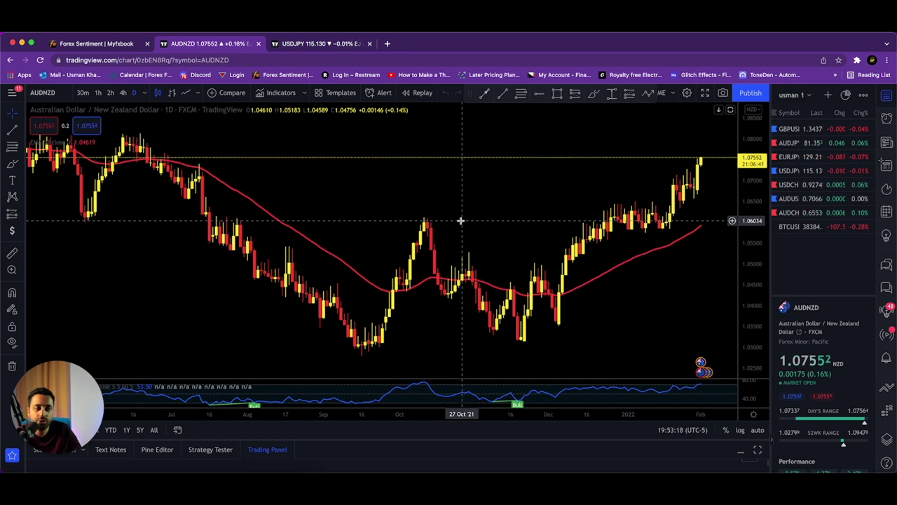
click(116, 46)
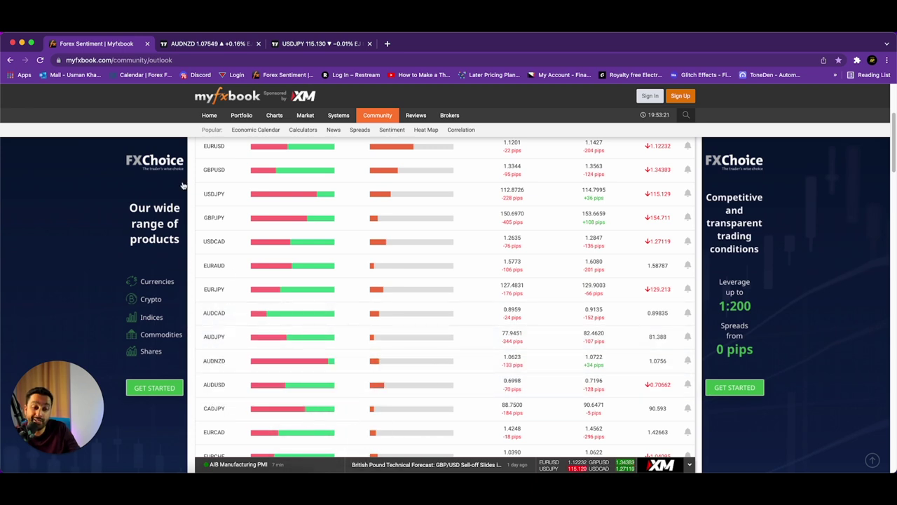
mouse_move(282, 289)
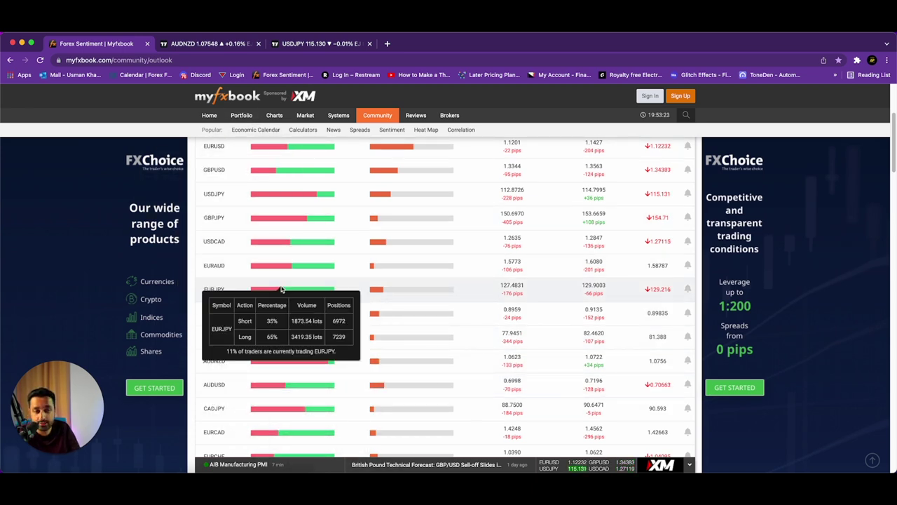
click(208, 45)
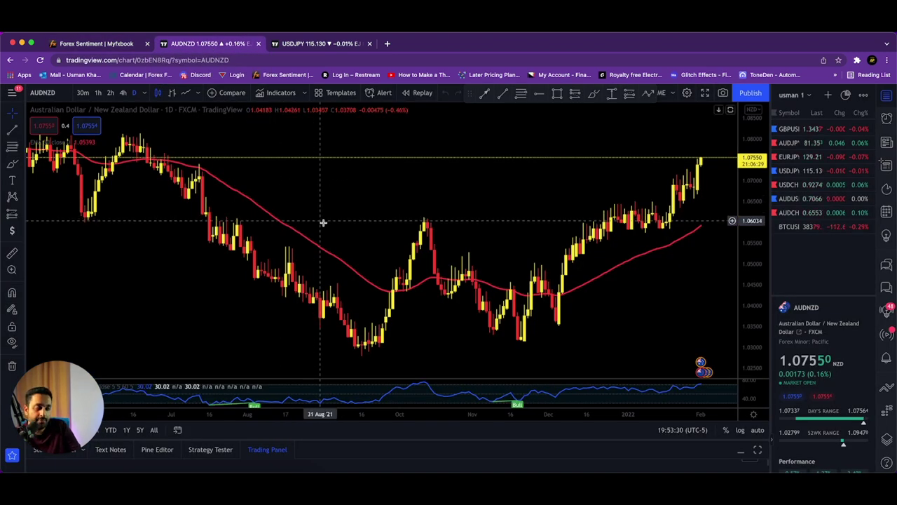
scroll(365, 280, down, 4)
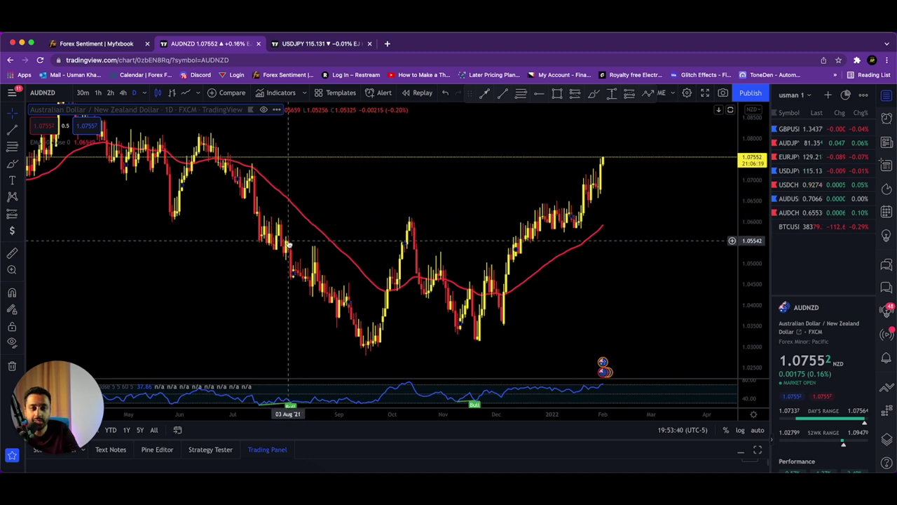
click(22, 131)
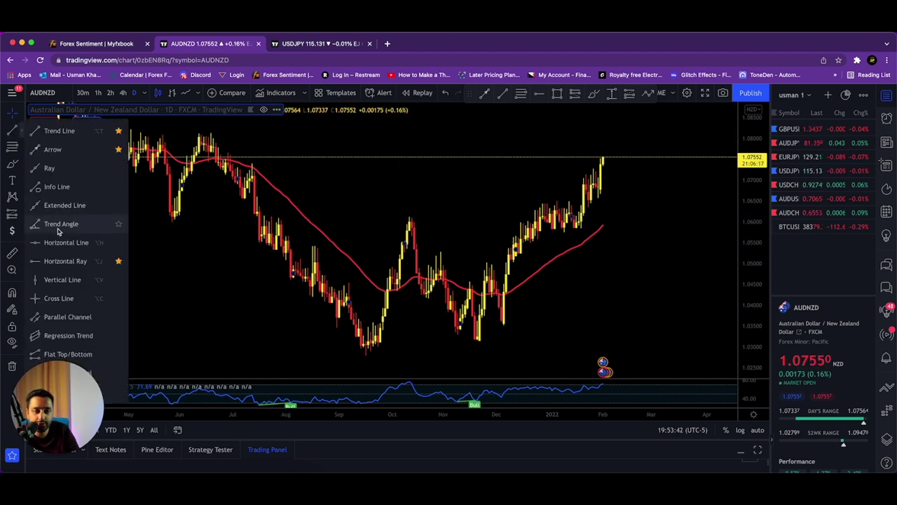
click(56, 240)
click(231, 175)
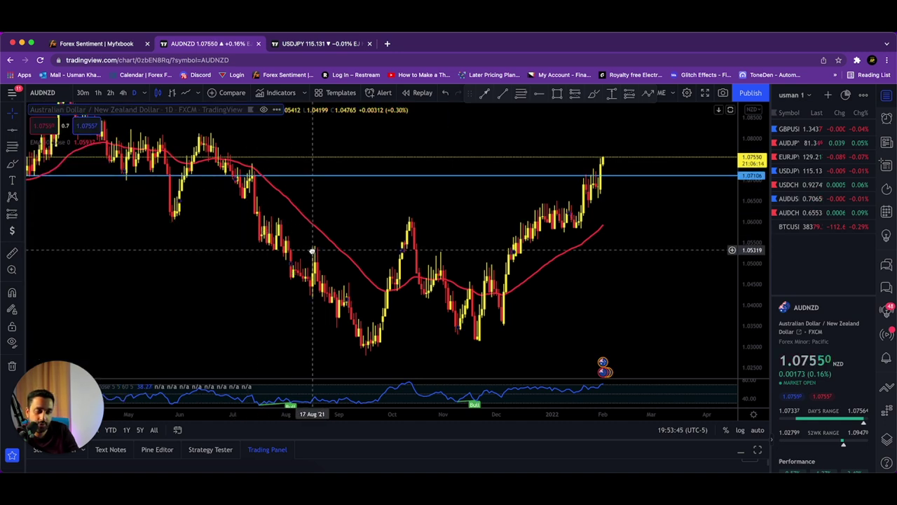
scroll(306, 254, left, 5)
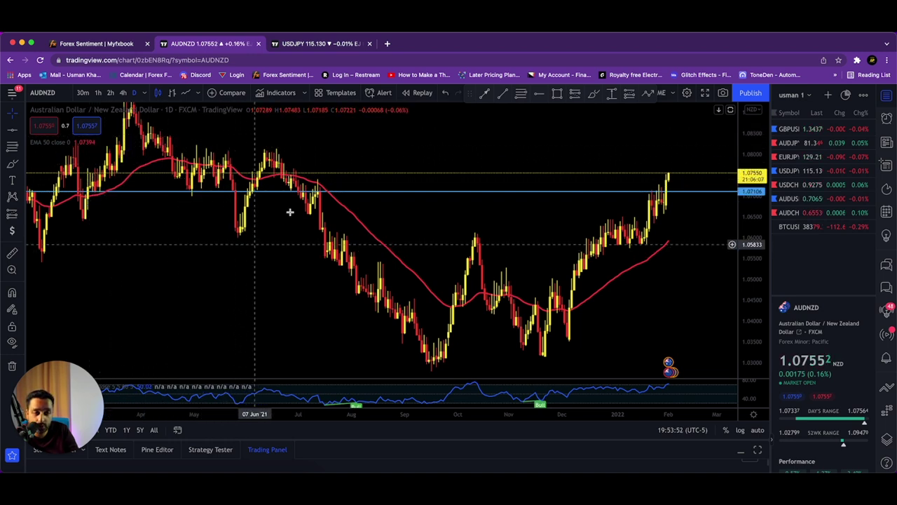
scroll(335, 213, right, 3)
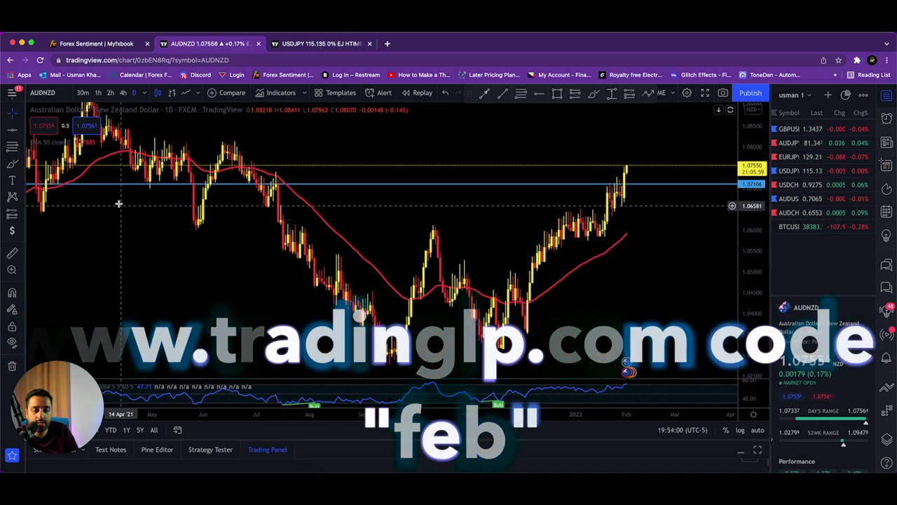
click(556, 94)
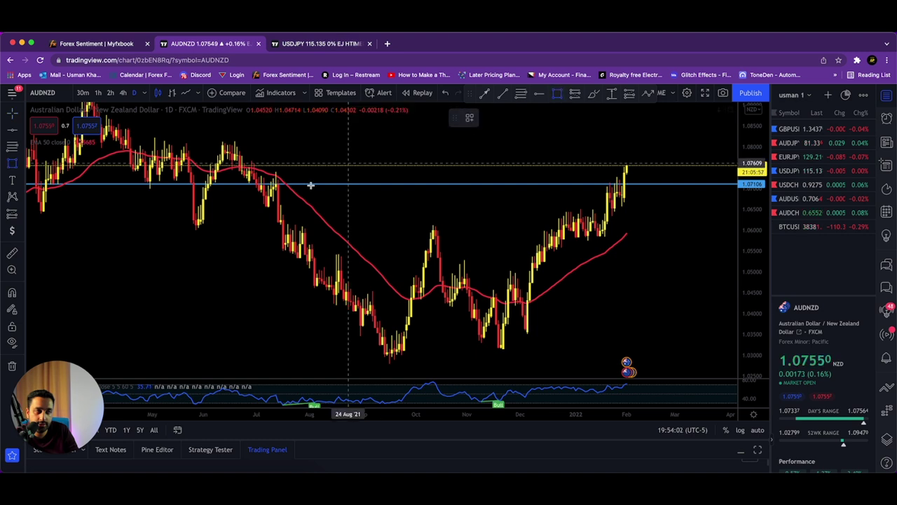
drag(277, 179, 680, 188)
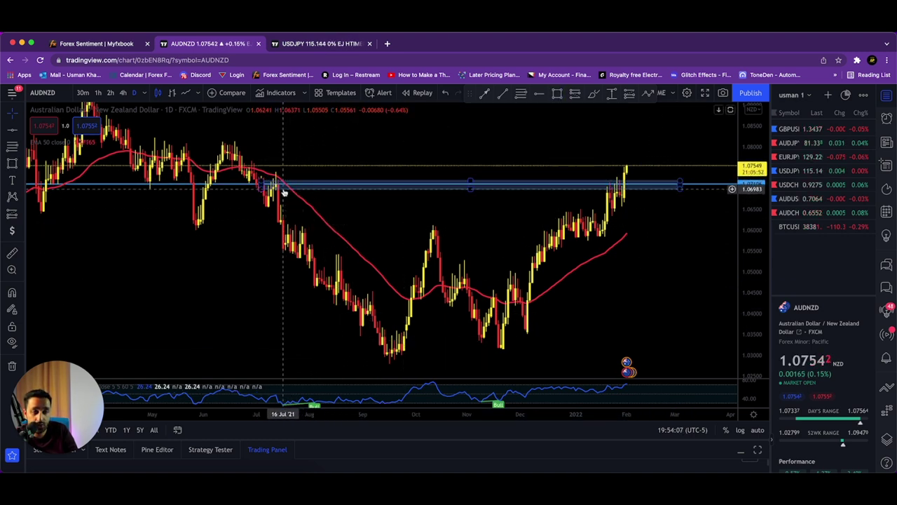
right_click(281, 186)
click(321, 314)
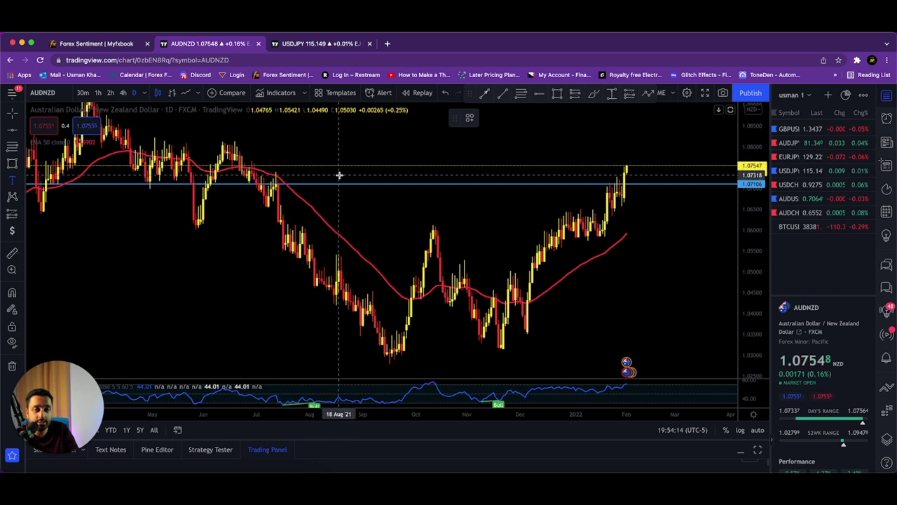
Step: Label the blue 1.07106 level 'key area' and zoom in on the recent candles
click(343, 180)
text(lk)
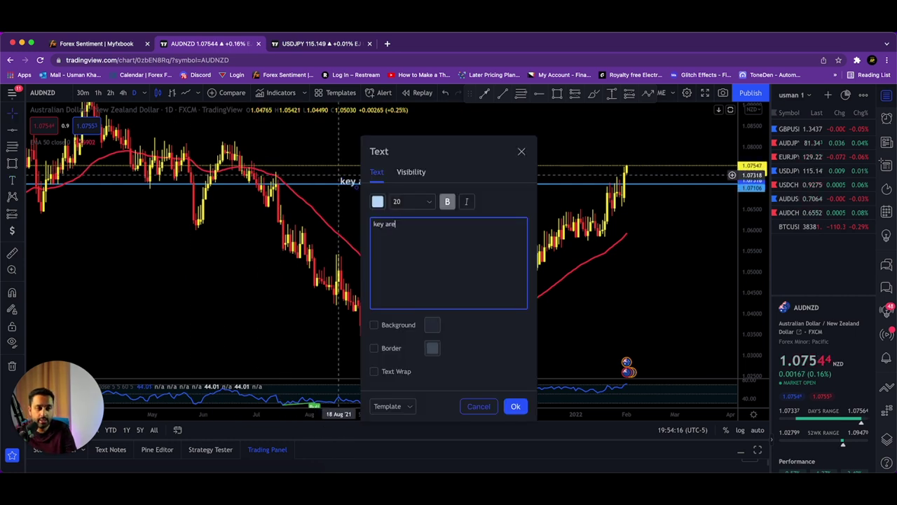
click(515, 406)
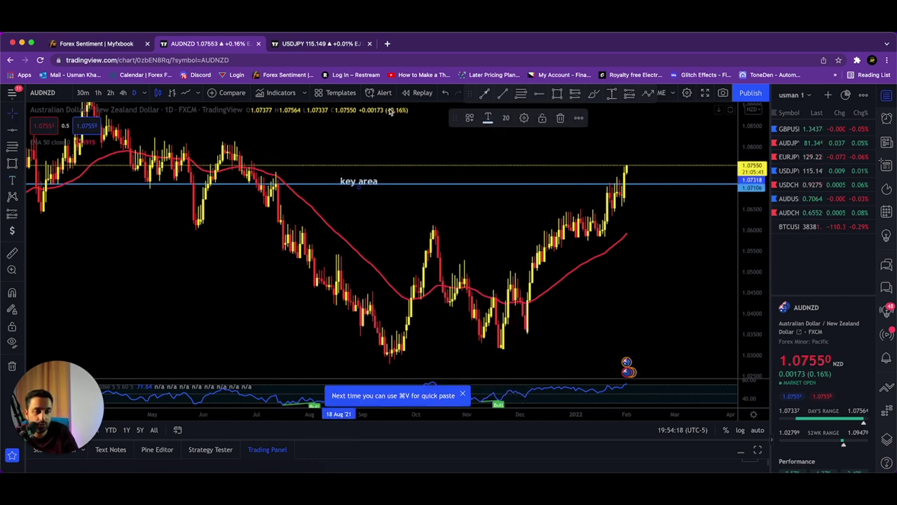
drag(405, 171, 451, 175)
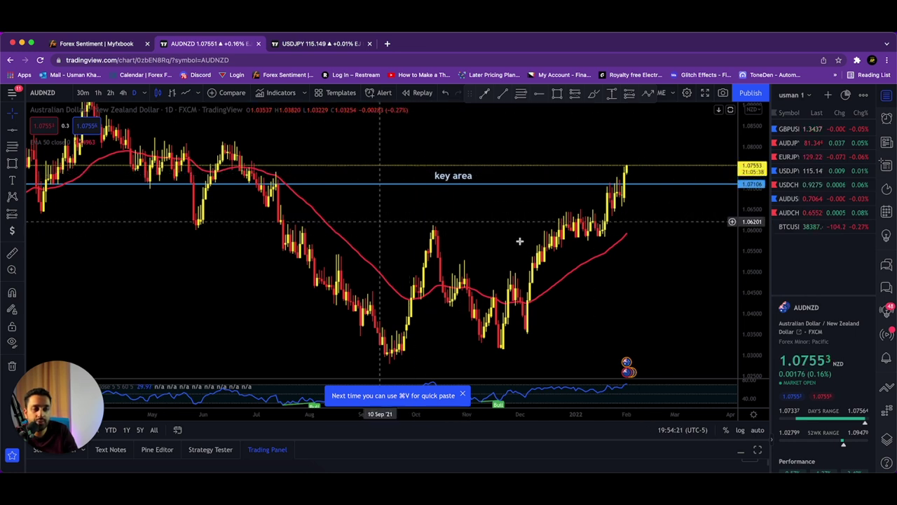
scroll(537, 213, right, 5)
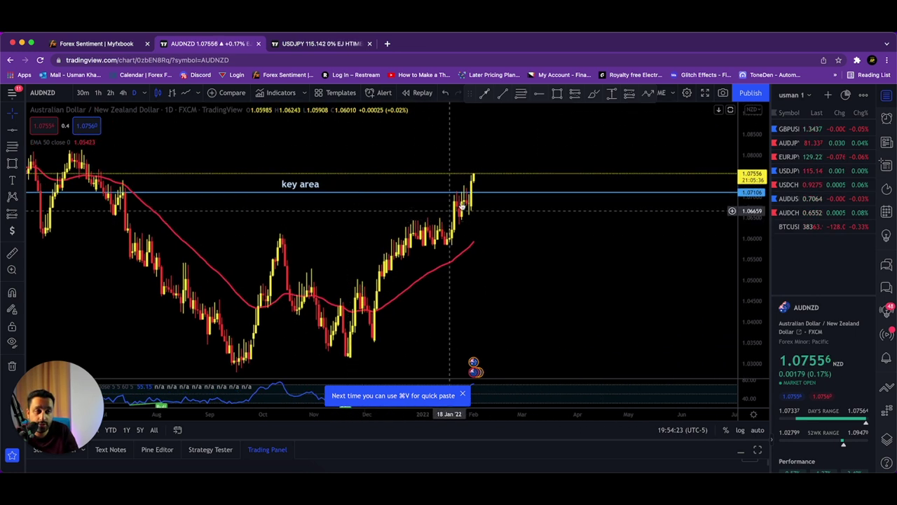
scroll(401, 241, left, 1)
scroll(551, 238, up, 3)
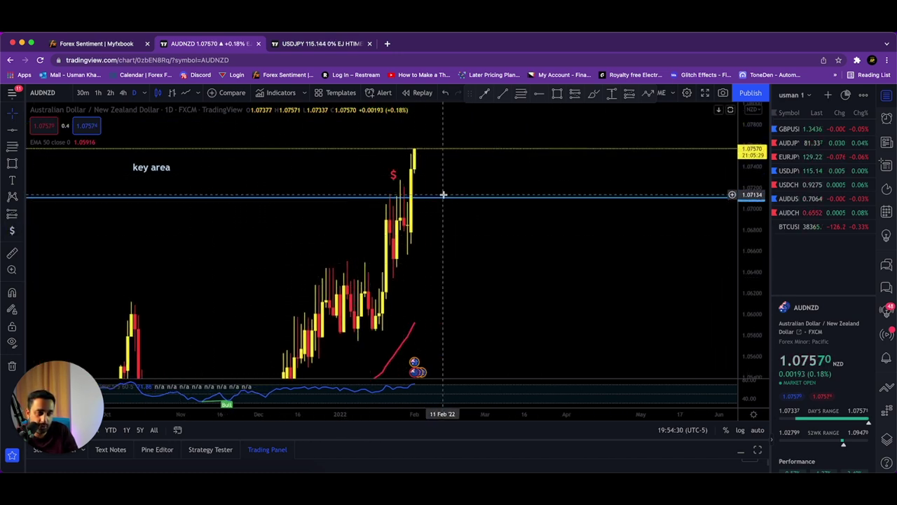
Step: Switch AUDNZD to 4-hour candles, replay from a late-January bar, and nudge the $ marker right
click(123, 92)
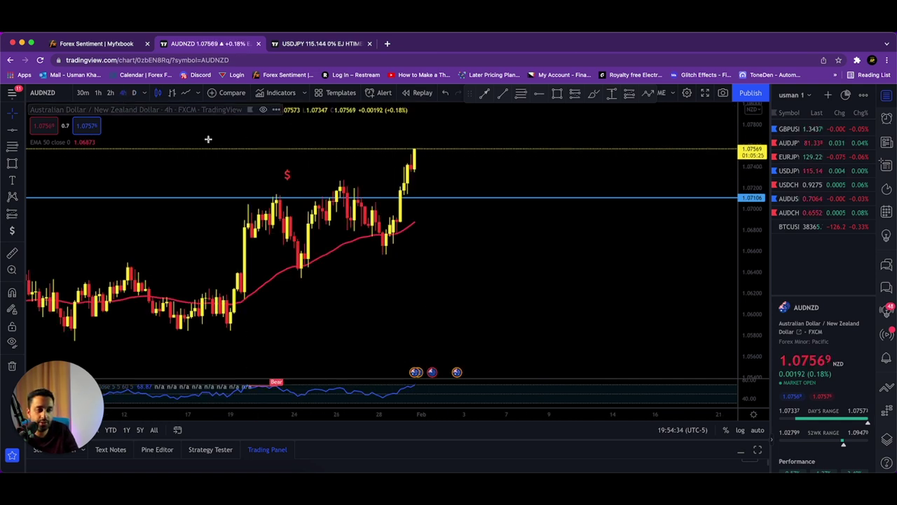
click(422, 93)
click(372, 238)
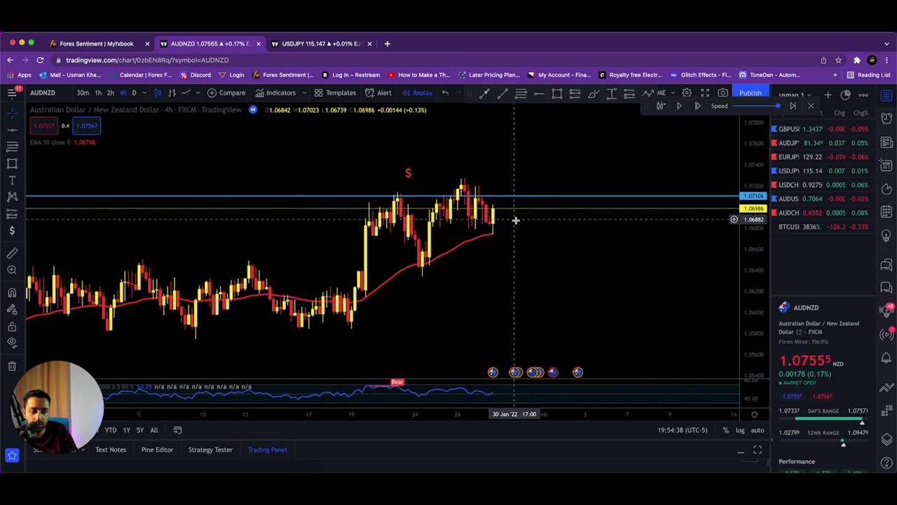
drag(408, 173, 429, 174)
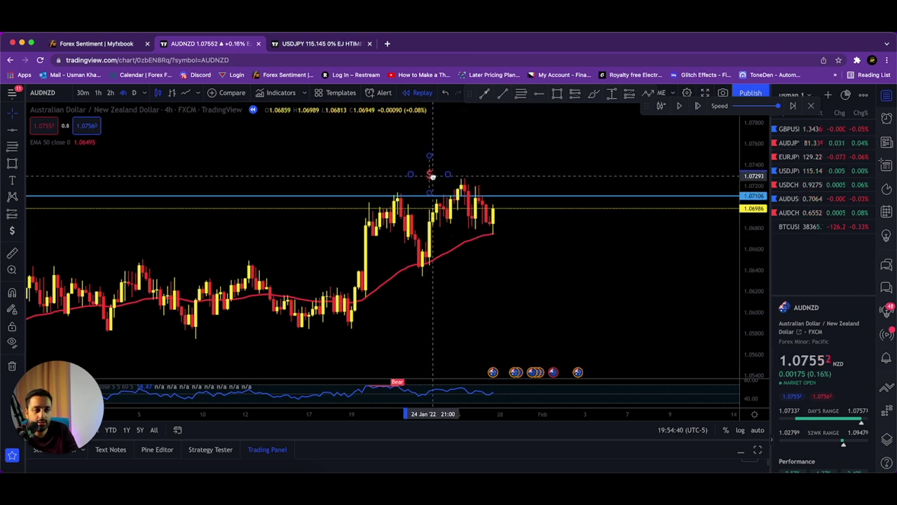
click(463, 280)
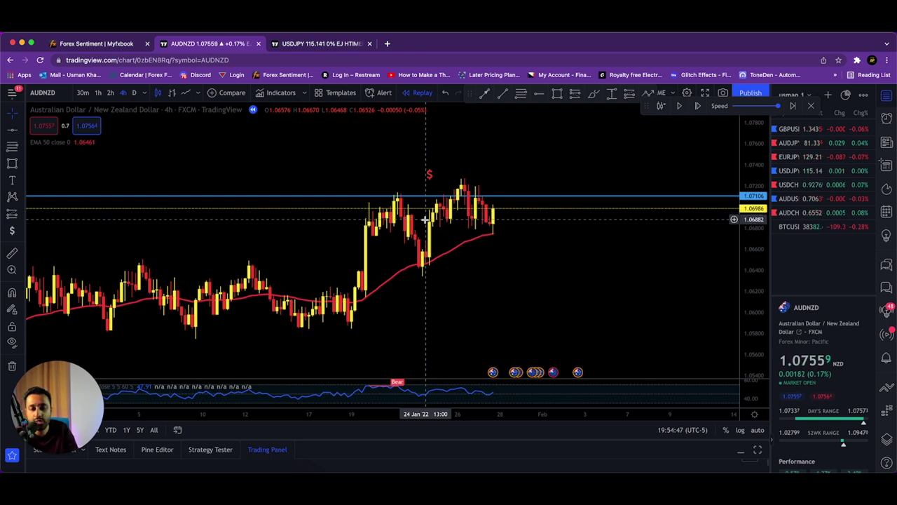
scroll(341, 206, left, 1)
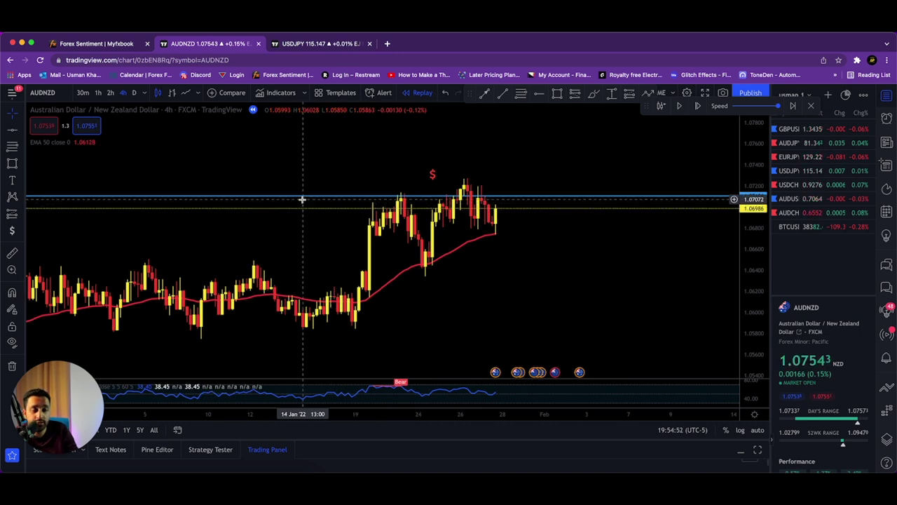
Step: Read Myfxbook's AUDNZD sentiment (92% short, 8% long), then return to the AUDNZD chart
key(ctrl+shift+Tab)
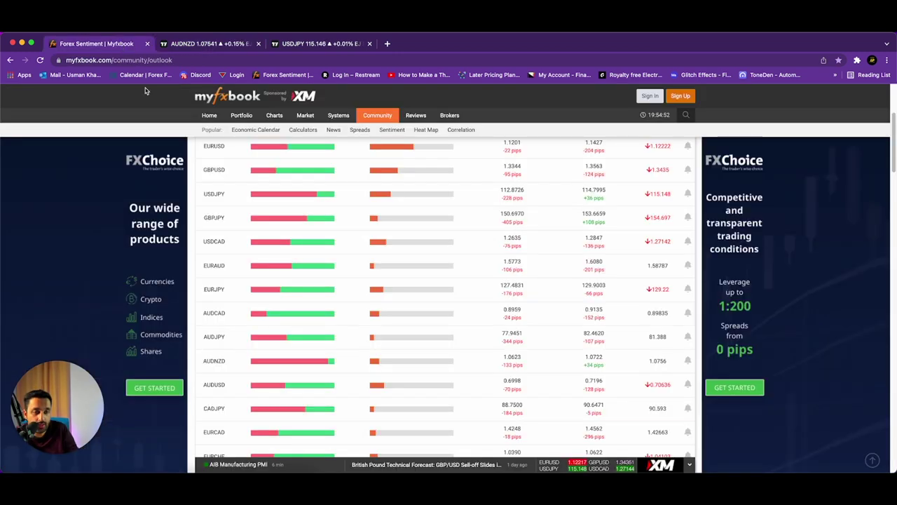
mouse_move(296, 365)
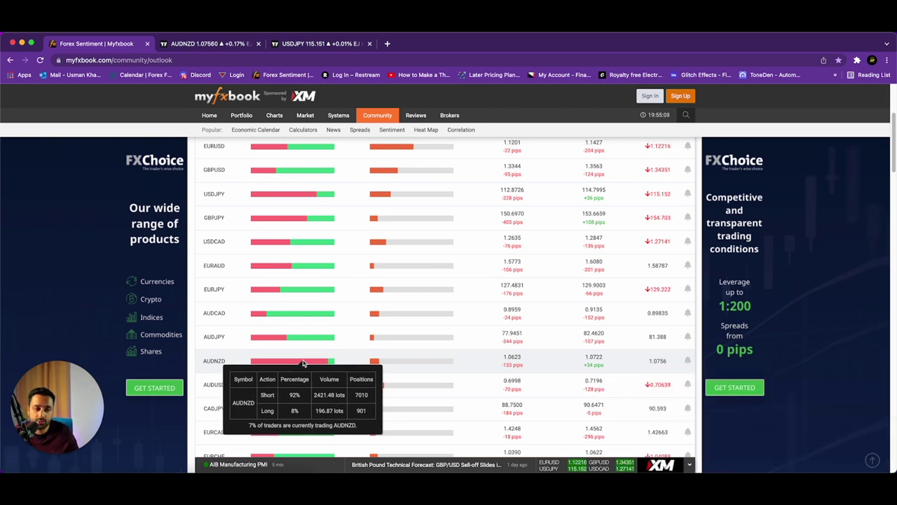
click(236, 44)
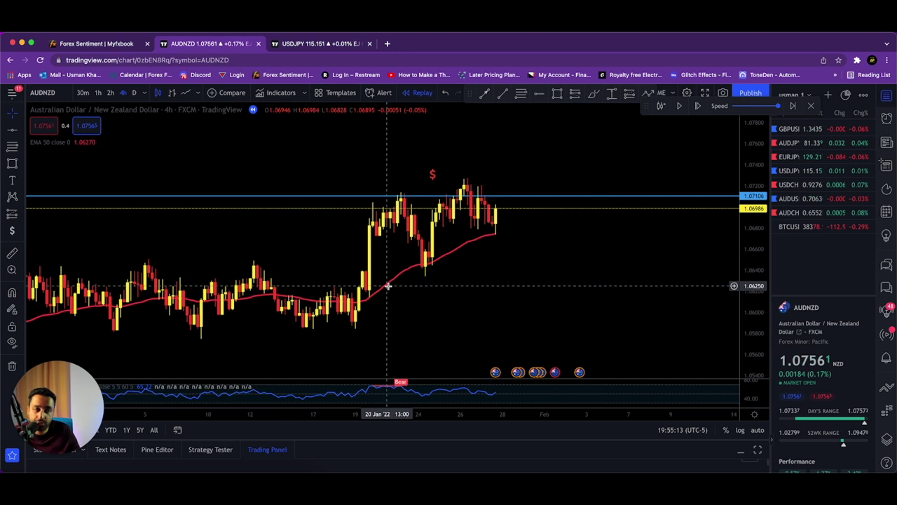
scroll(406, 286, right, 3)
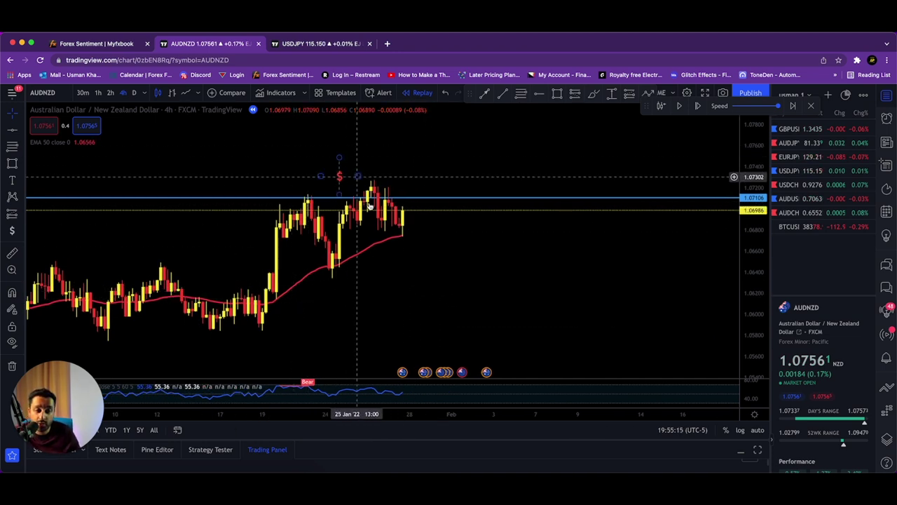
scroll(364, 259, right, 2)
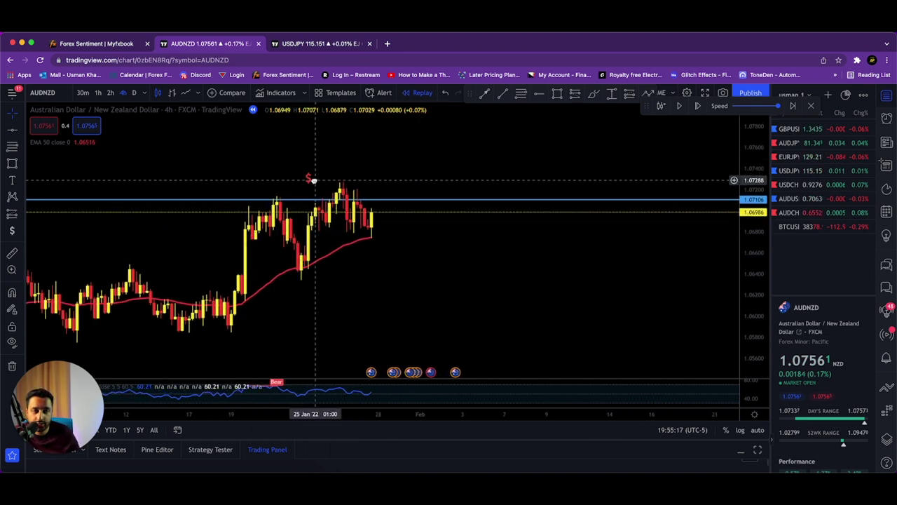
click(337, 245)
scroll(364, 225, right, 1)
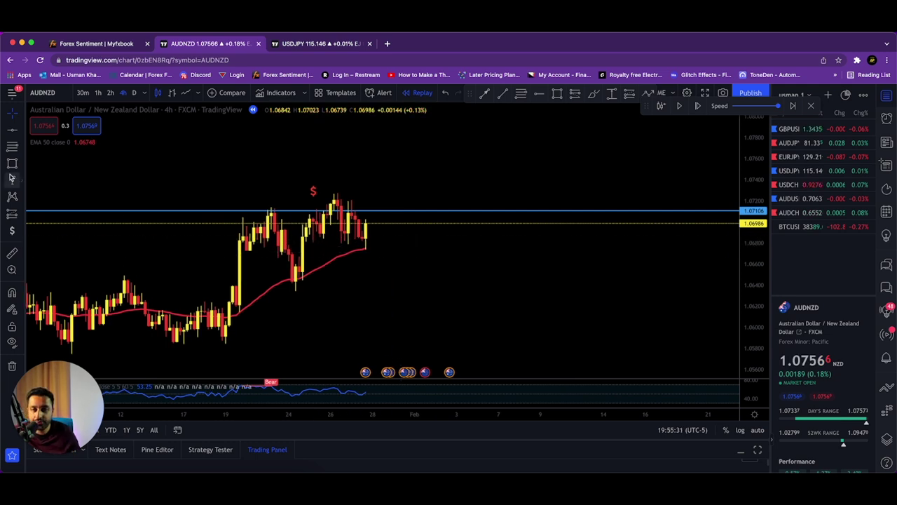
Step: Add a 'do not enter the trade' note with a thumbs-up icon, then switch to 1-hour candles
click(260, 196)
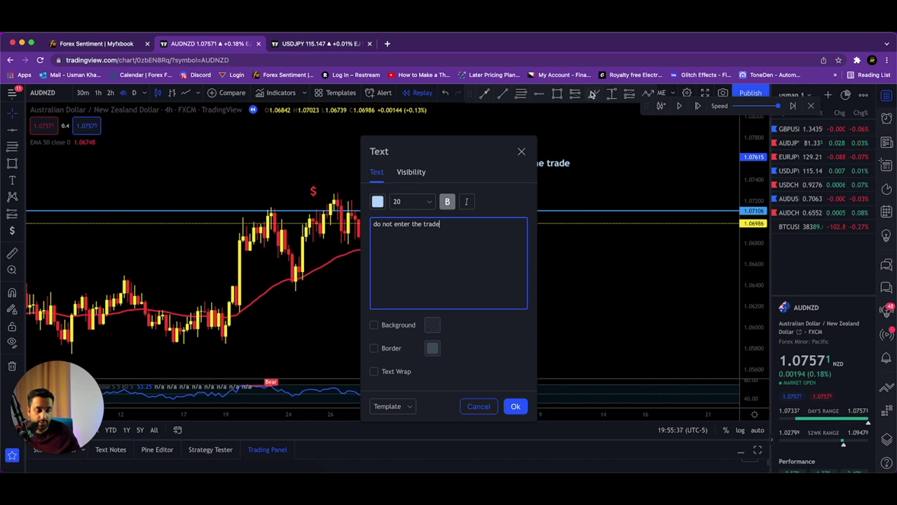
click(516, 406)
click(20, 231)
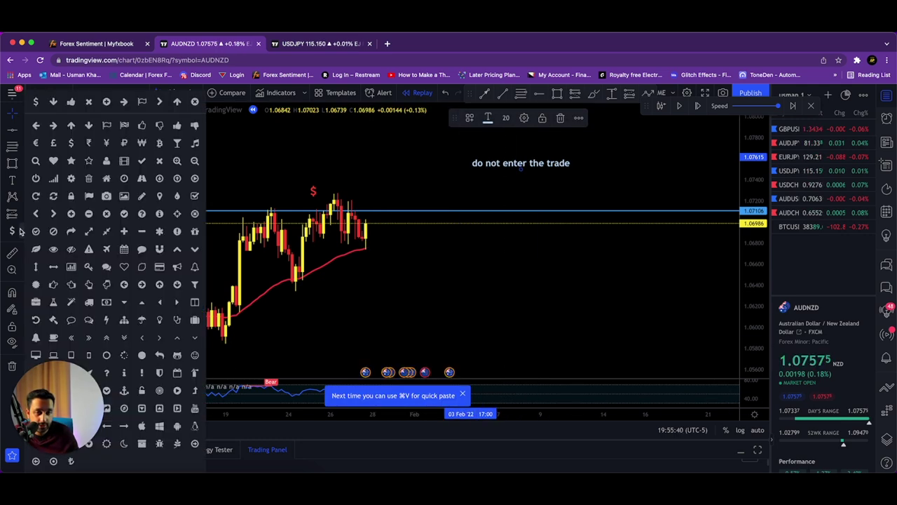
click(71, 102)
click(452, 162)
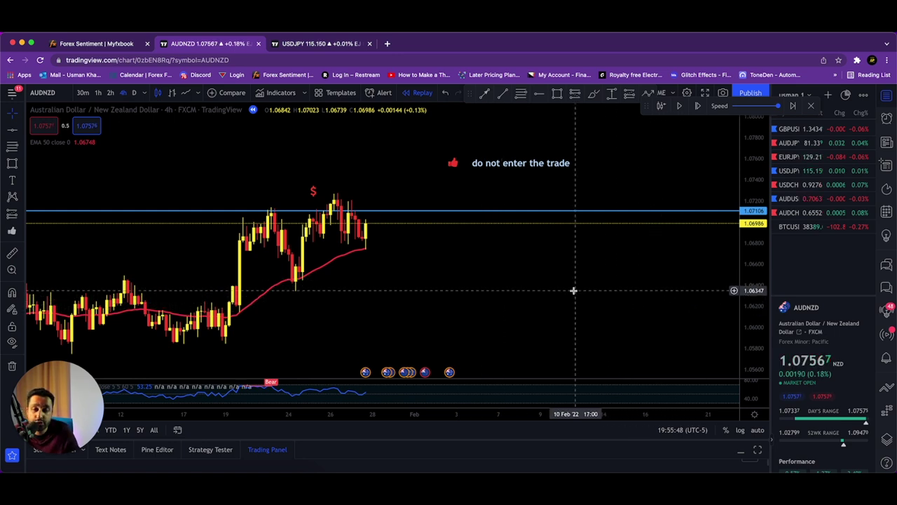
click(97, 93)
scroll(430, 301, right, 2)
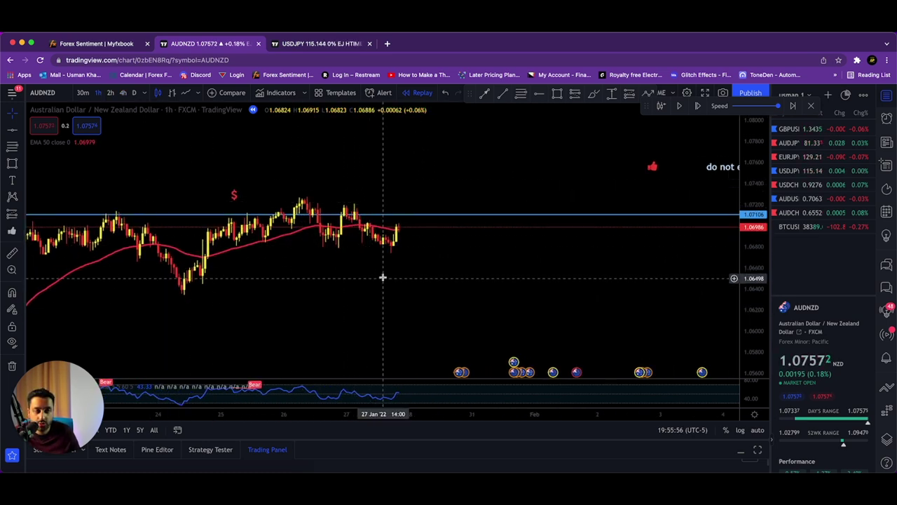
click(101, 45)
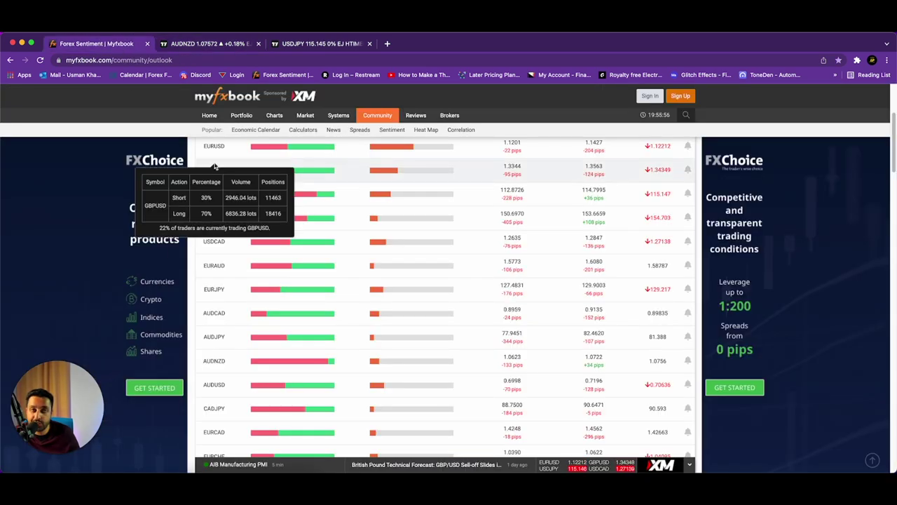
click(199, 44)
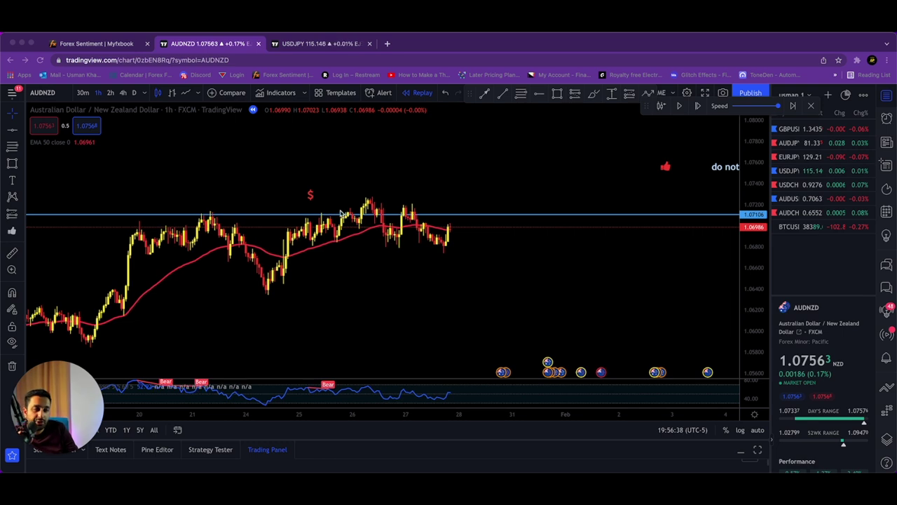
click(318, 201)
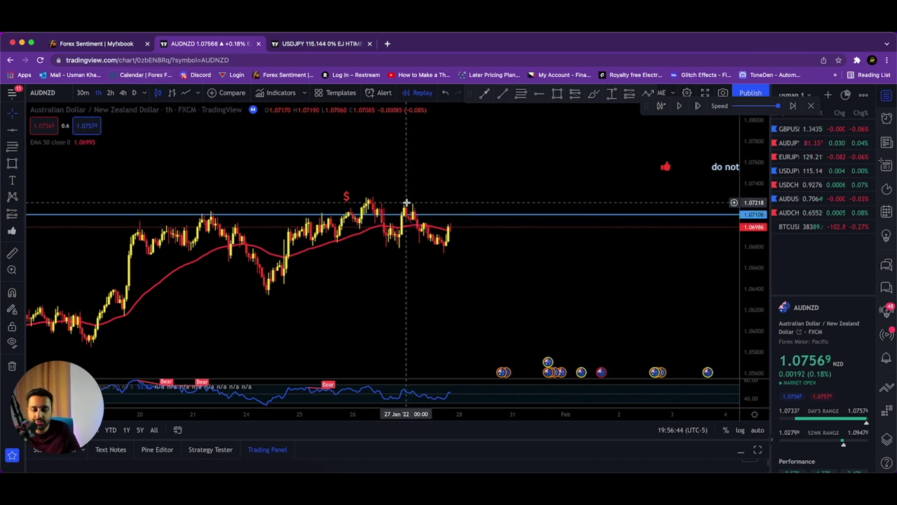
scroll(476, 231, right, 5)
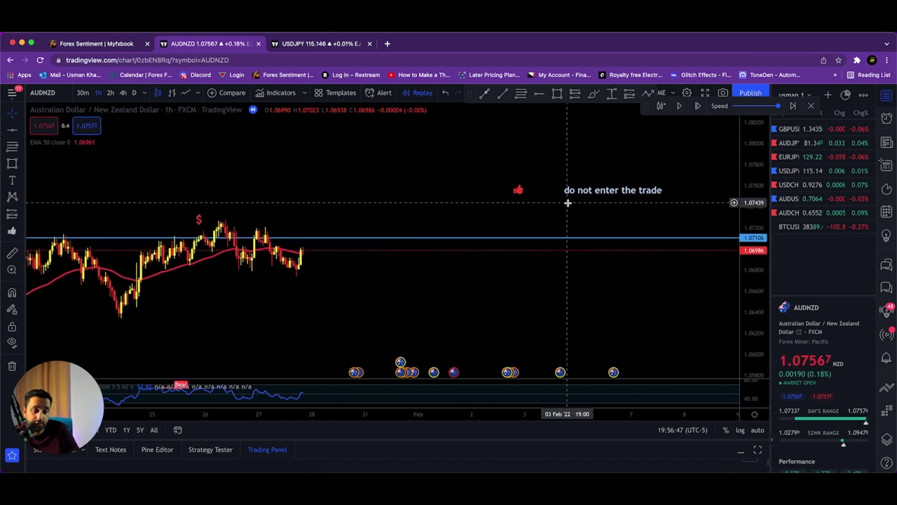
Step: Add 'enter the trade the opposite way.' with a thumbs-up, align both icons, and switch to 4h
click(560, 210)
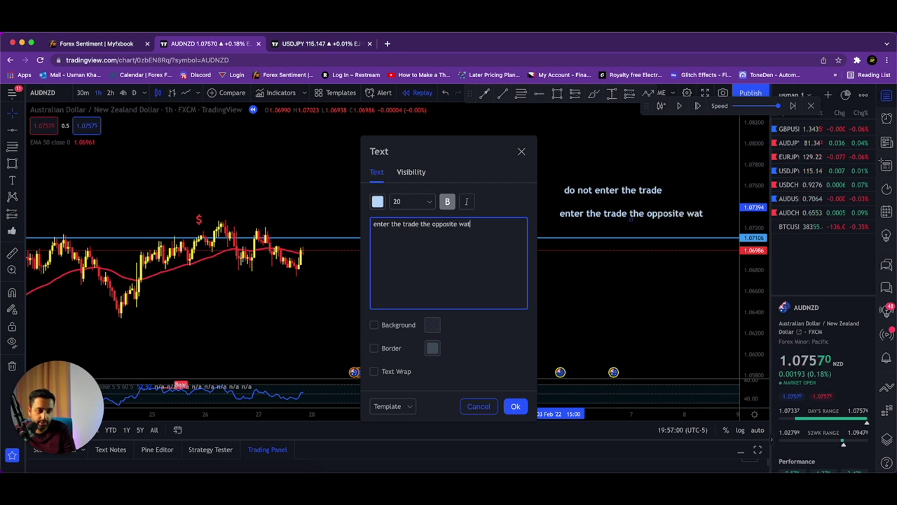
key(BackSpace)
text(y.)
key(super+Return)
click(12, 231)
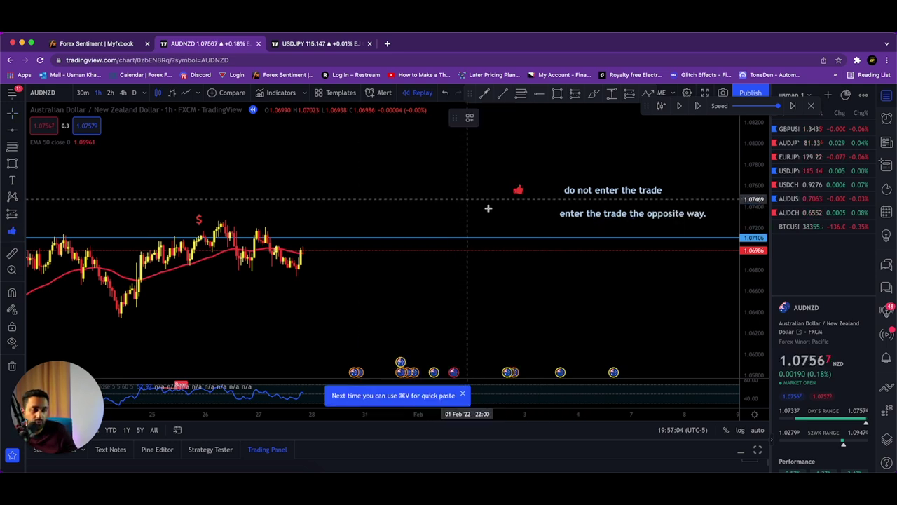
click(535, 217)
drag(517, 189, 540, 186)
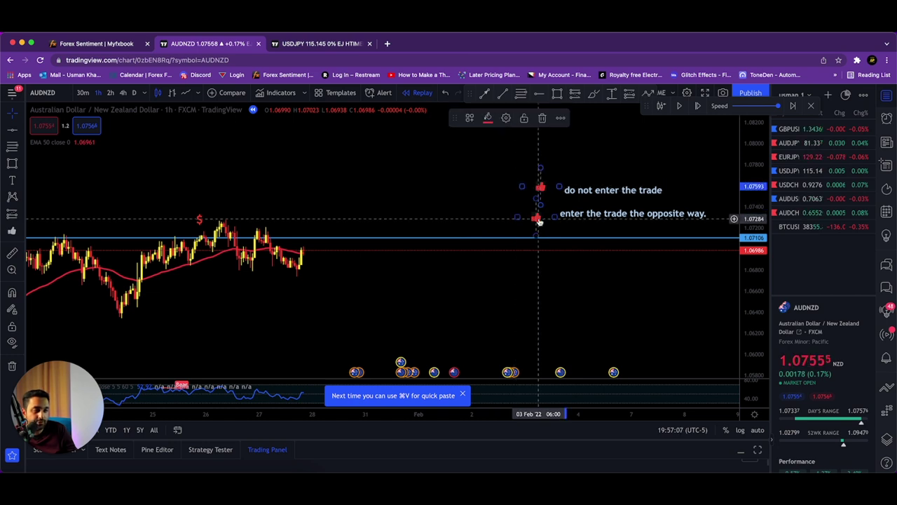
drag(535, 217, 543, 215)
click(122, 93)
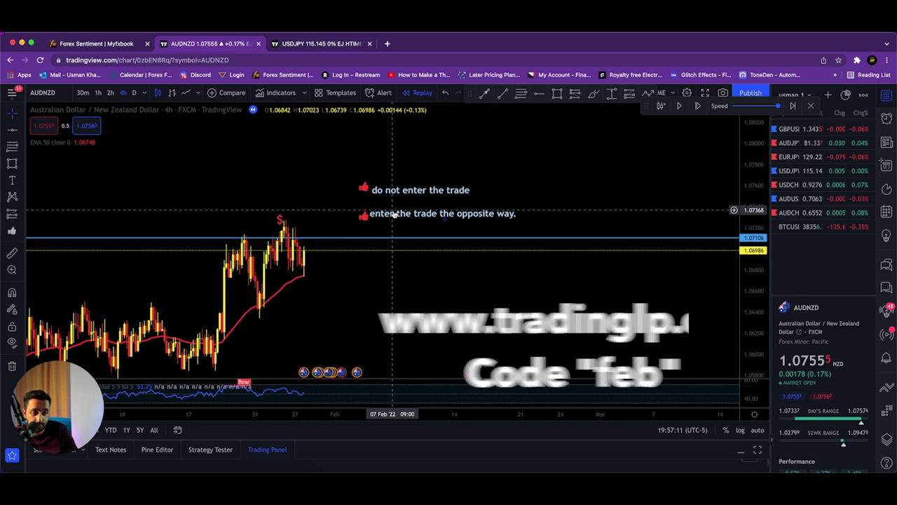
Step: Nudge the second note right, then step AUDNZD through 2h and 1h to 30-minute with a taller price scale
drag(366, 212, 411, 195)
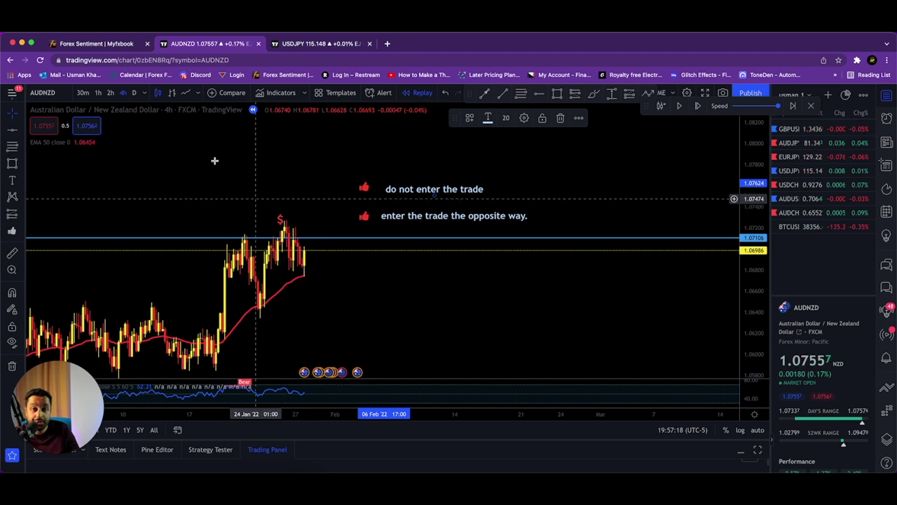
click(113, 93)
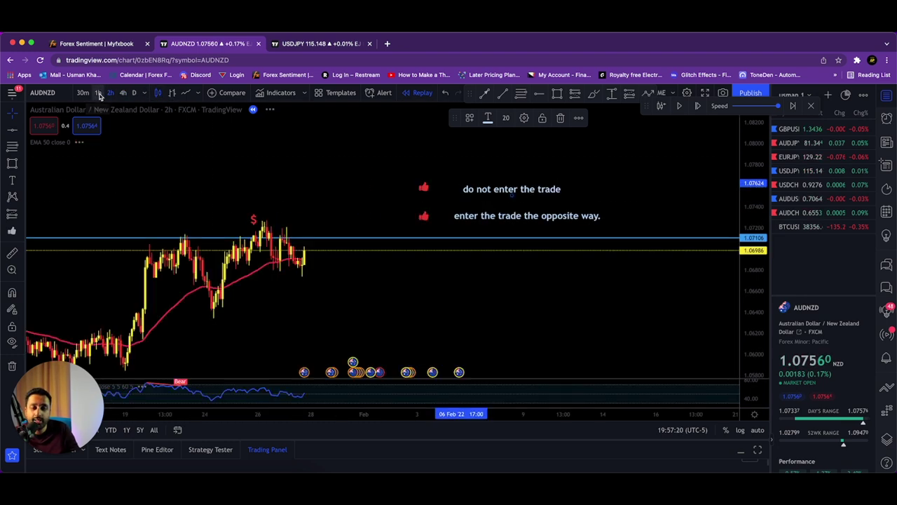
click(100, 94)
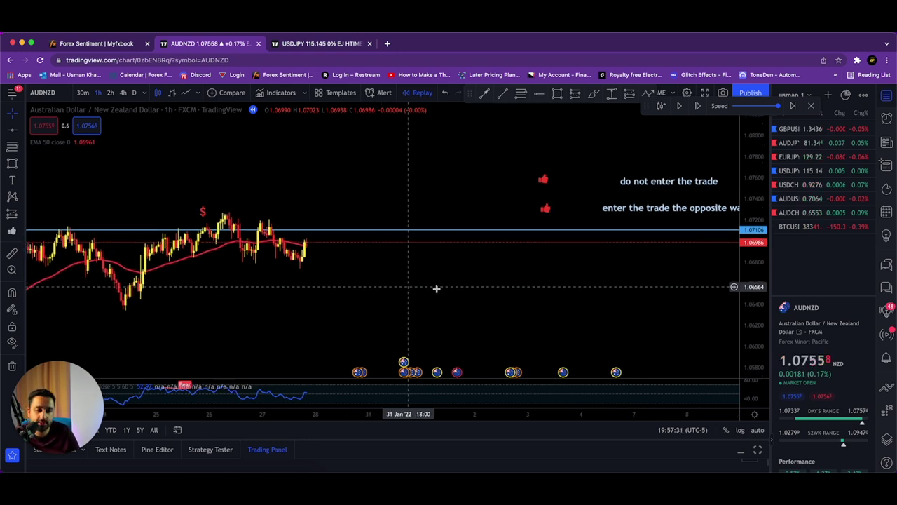
drag(757, 295, 699, 194)
click(82, 92)
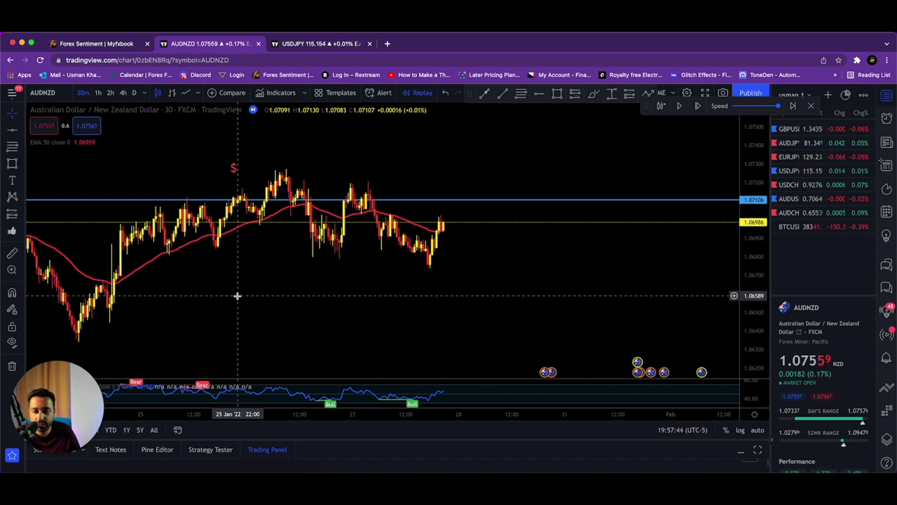
Step: Draw a rectangle zone across the 24 January low at roughly 1.0637–1.0648
click(12, 163)
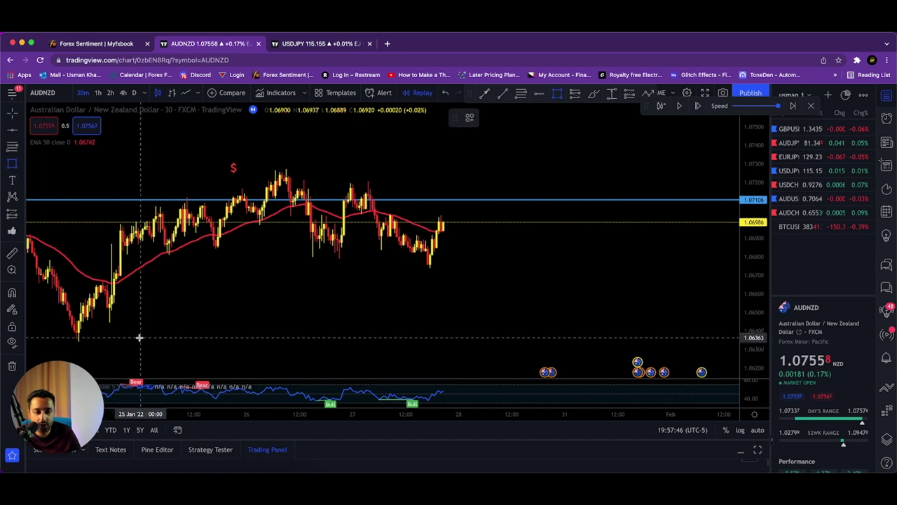
drag(72, 323, 610, 342)
drag(257, 327, 250, 311)
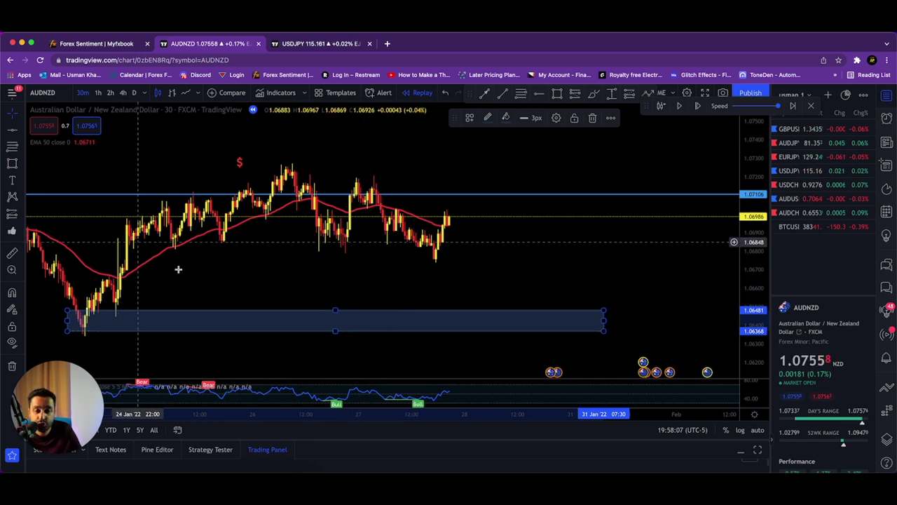
drag(377, 286, 359, 291)
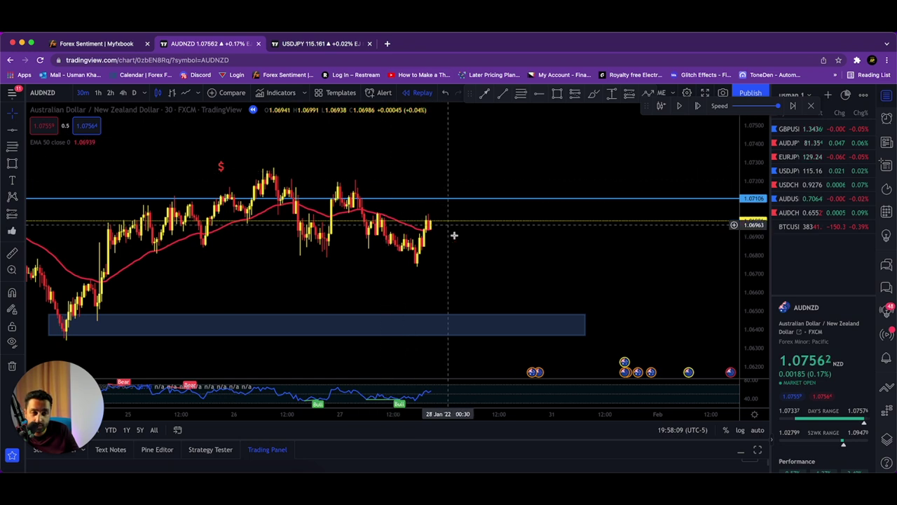
drag(470, 300, 453, 276)
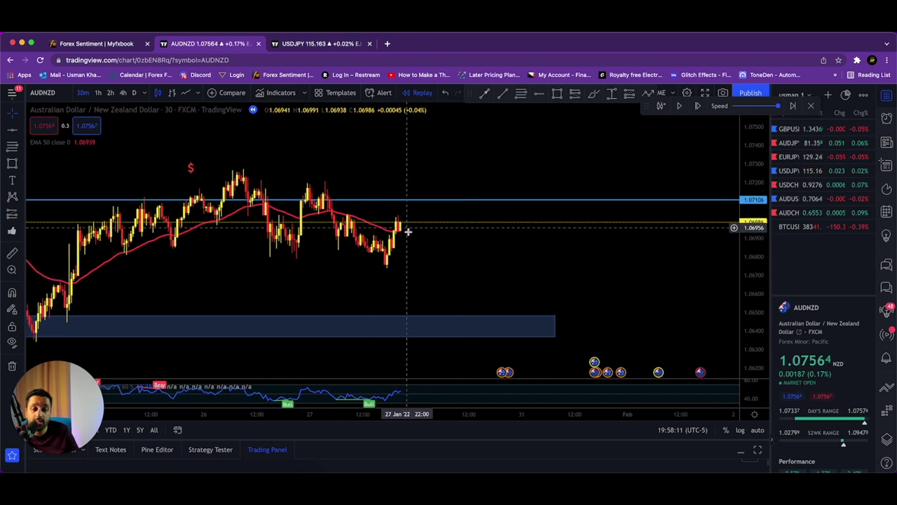
scroll(369, 275, left, 3)
drag(198, 292, 293, 257)
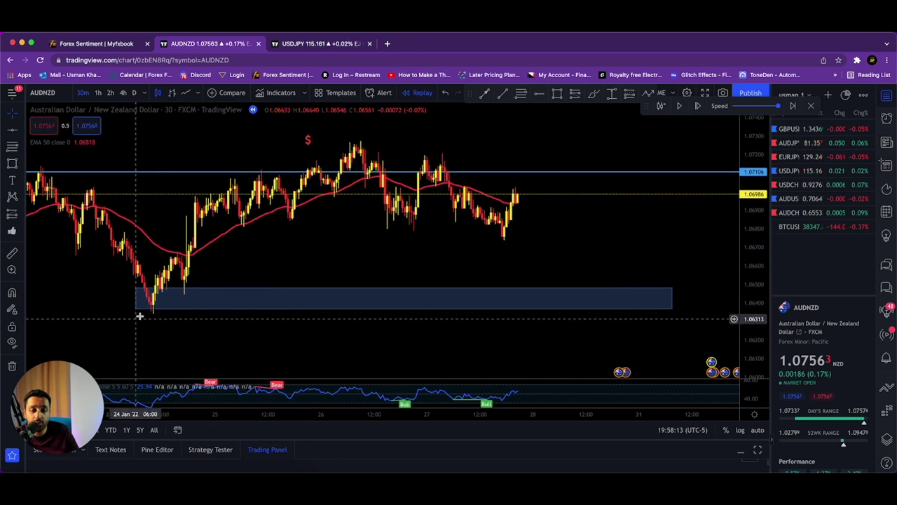
Step: Place a red cross marker just beneath the 24 January swing low inside the zone
click(21, 230)
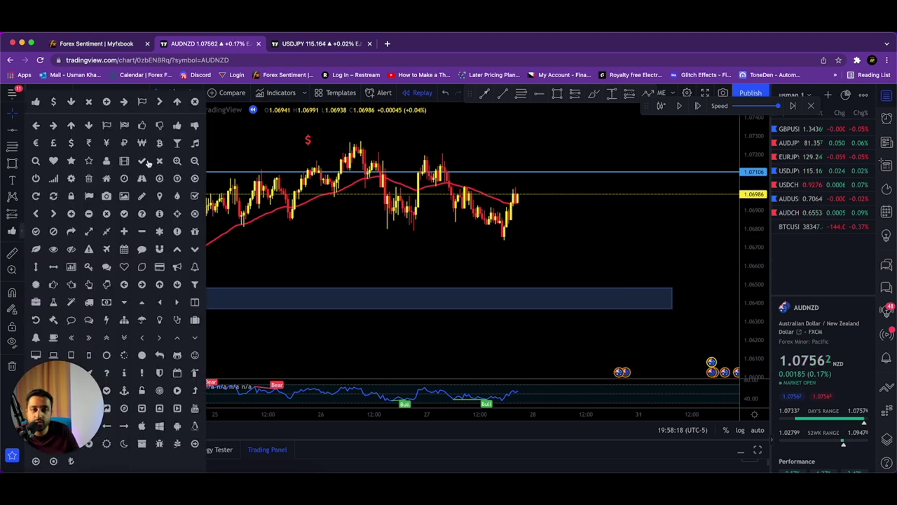
click(161, 163)
click(151, 321)
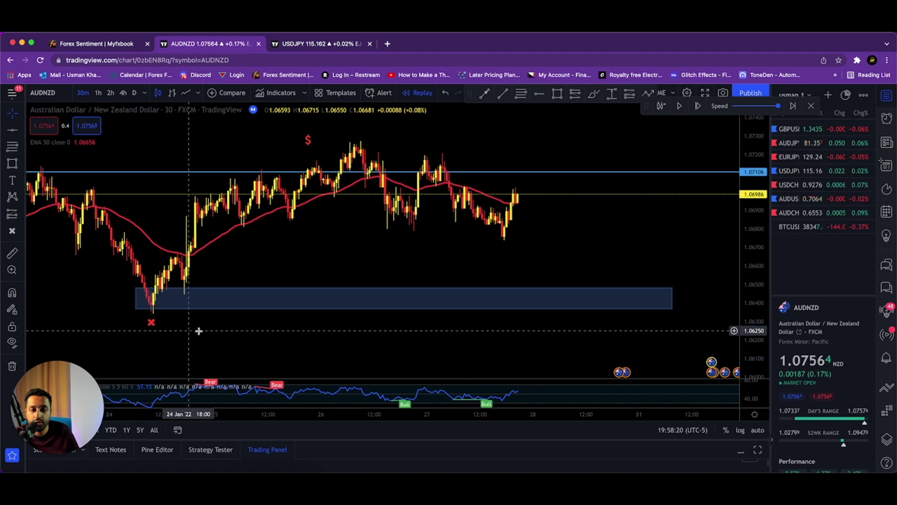
drag(297, 356, 257, 344)
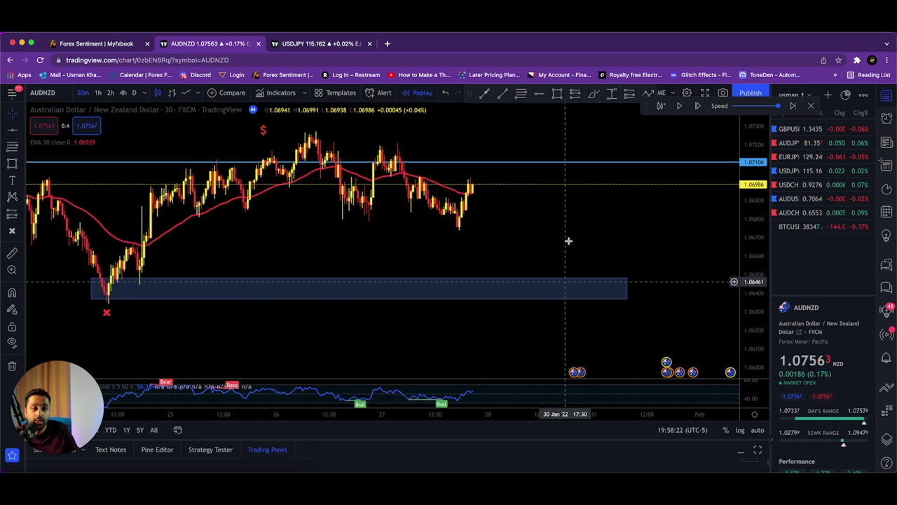
drag(569, 240, 466, 211)
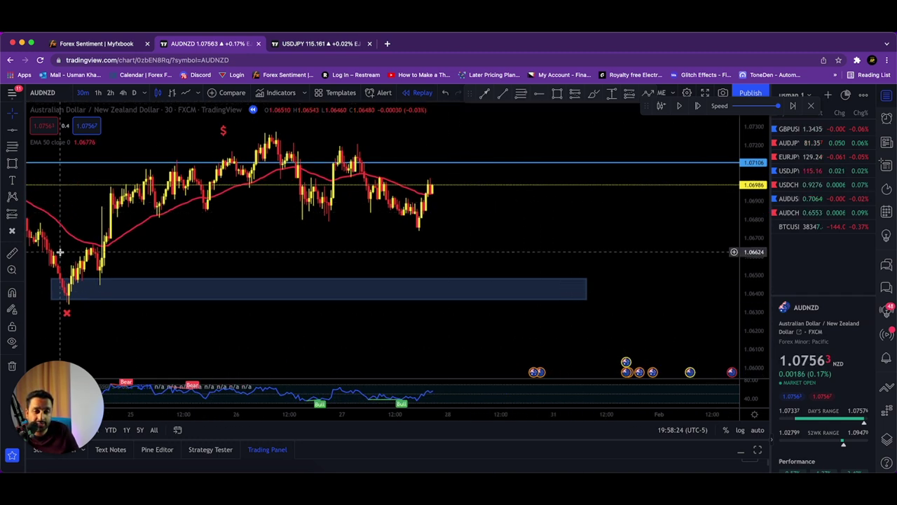
click(18, 212)
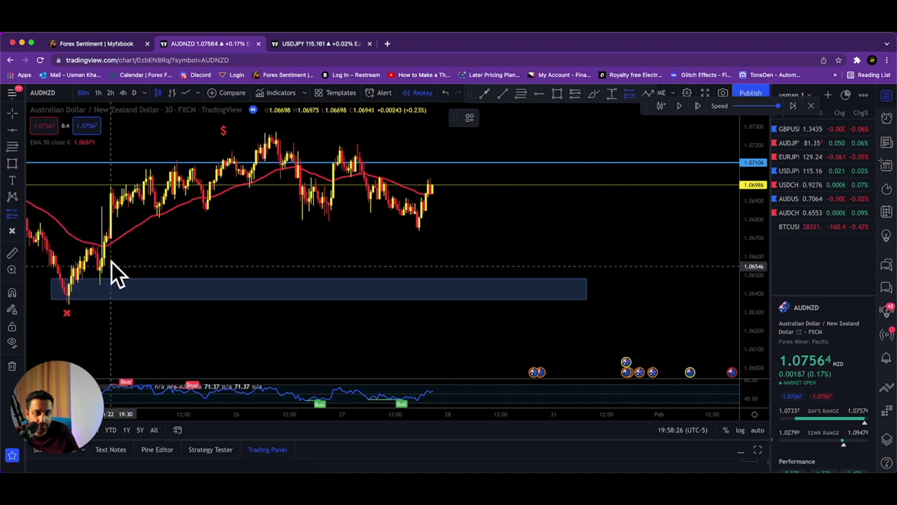
Step: Place a long position above the zone, raise its target to about 1.0711, and replay bars forward
click(445, 261)
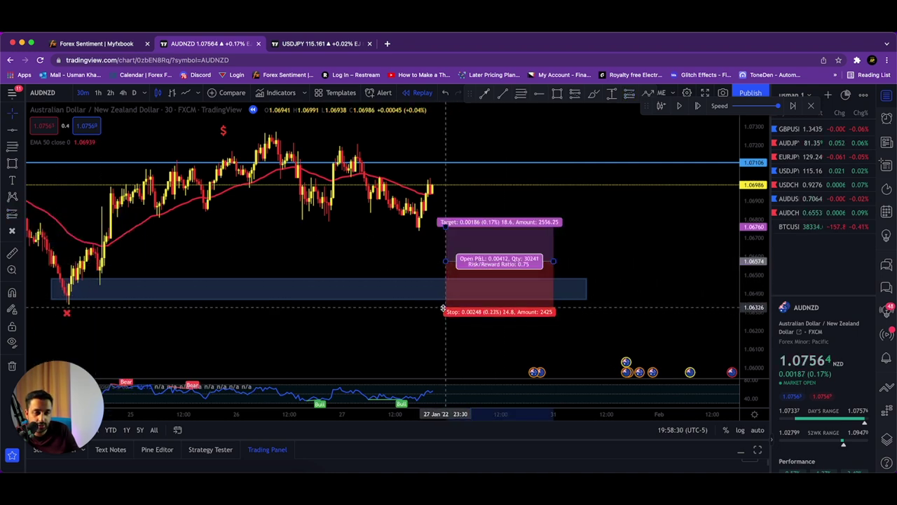
drag(414, 315, 408, 352)
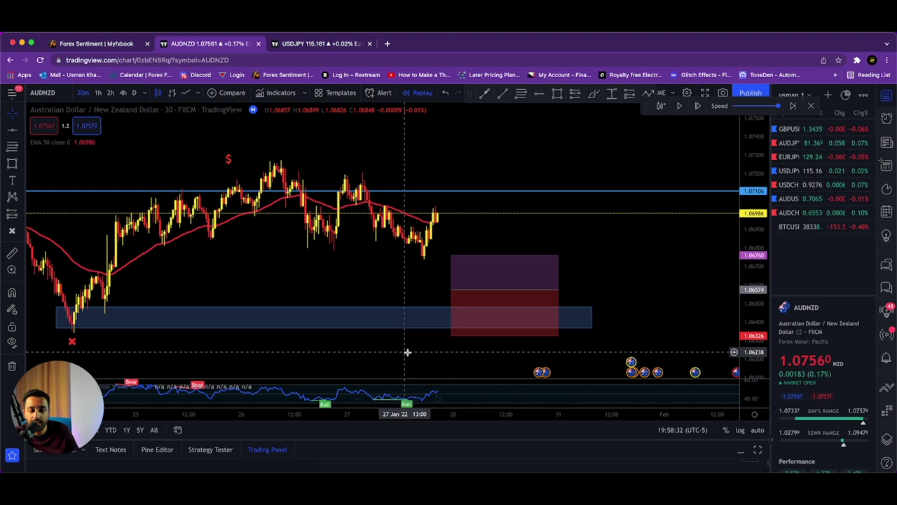
click(450, 280)
drag(449, 255, 439, 190)
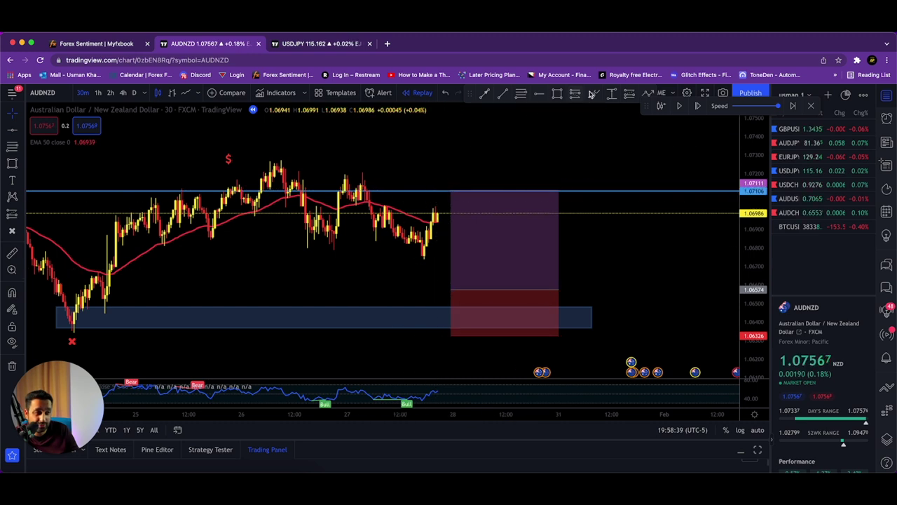
click(679, 106)
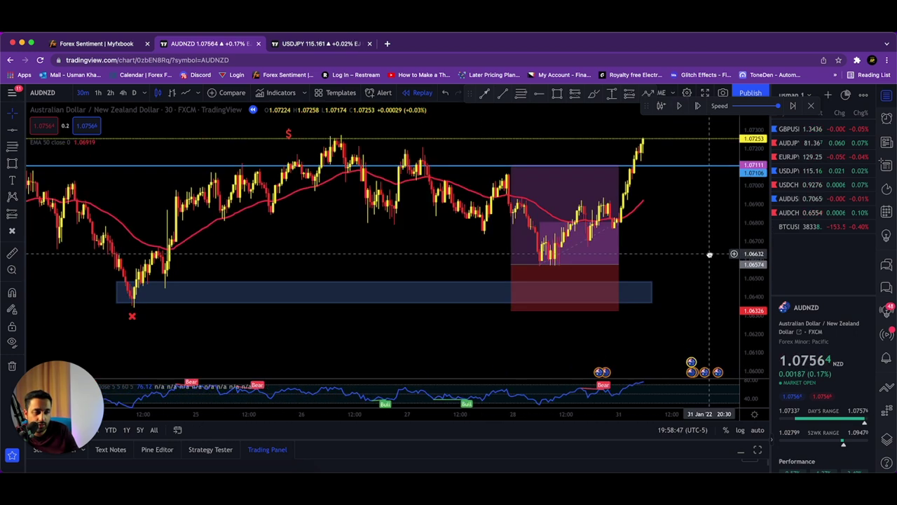
click(679, 106)
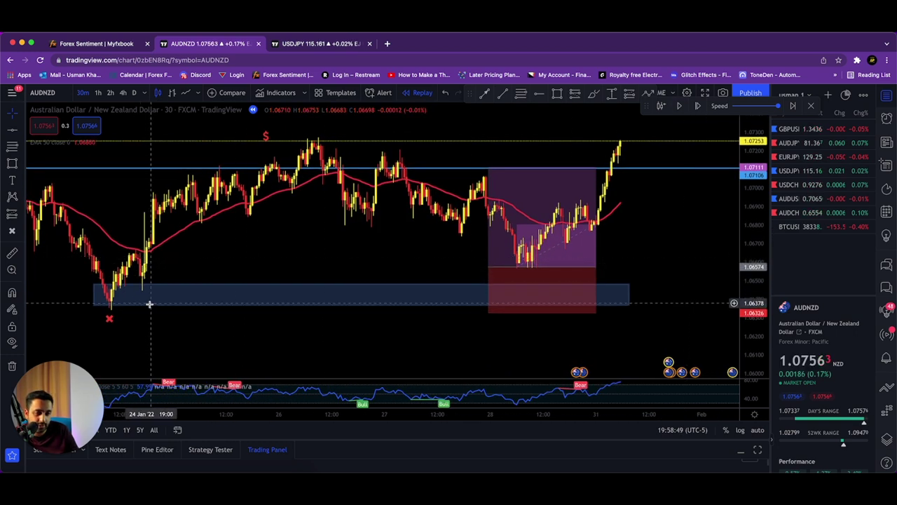
Step: Move the blue zone up to about 1.0650–1.0660 under the 28 January low
mouse_move(156, 300)
mouse_down()
mouse_move(176, 280)
mouse_move(145, 297)
mouse_move(146, 321)
mouse_move(143, 312)
mouse_up()
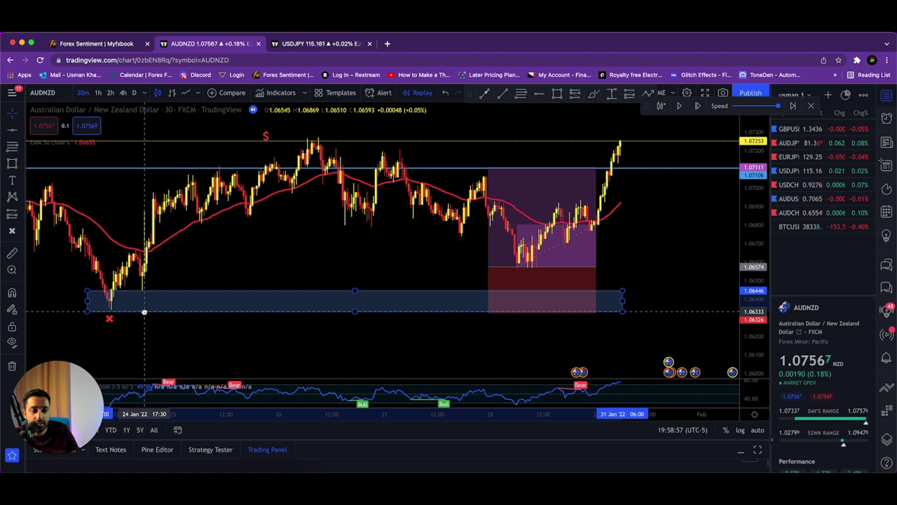
click(515, 241)
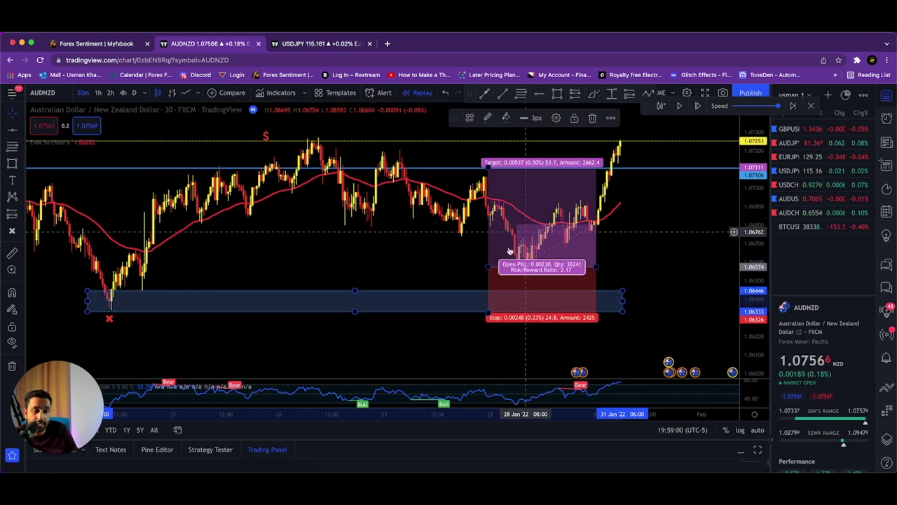
drag(154, 312, 204, 285)
drag(209, 166, 321, 170)
drag(688, 189, 452, 199)
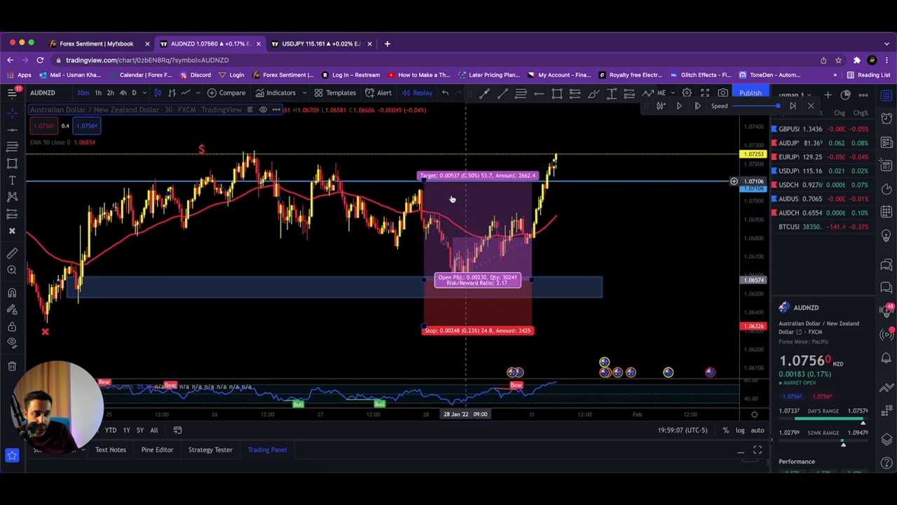
right_click(449, 226)
Step: Delete the long position and switch AUDNZD to the 4-hour chart with 4h
click(499, 367)
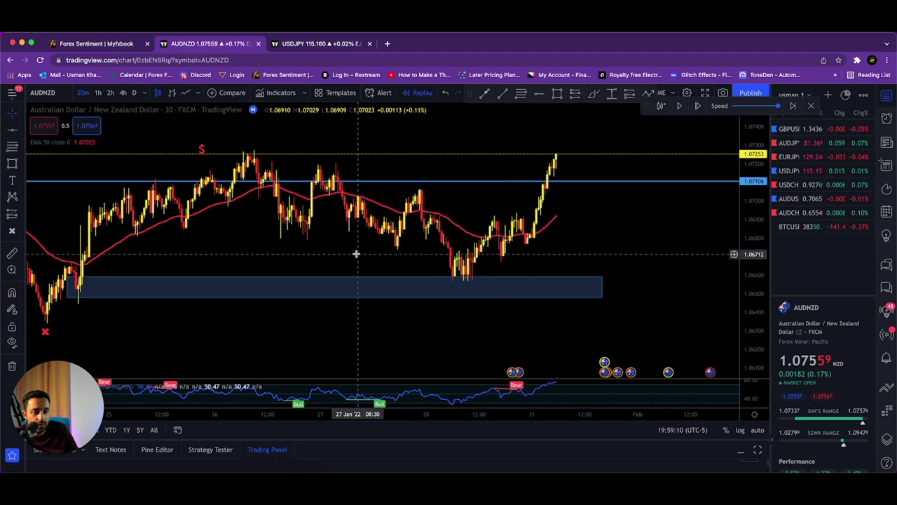
key(4)
key(h)
key(Return)
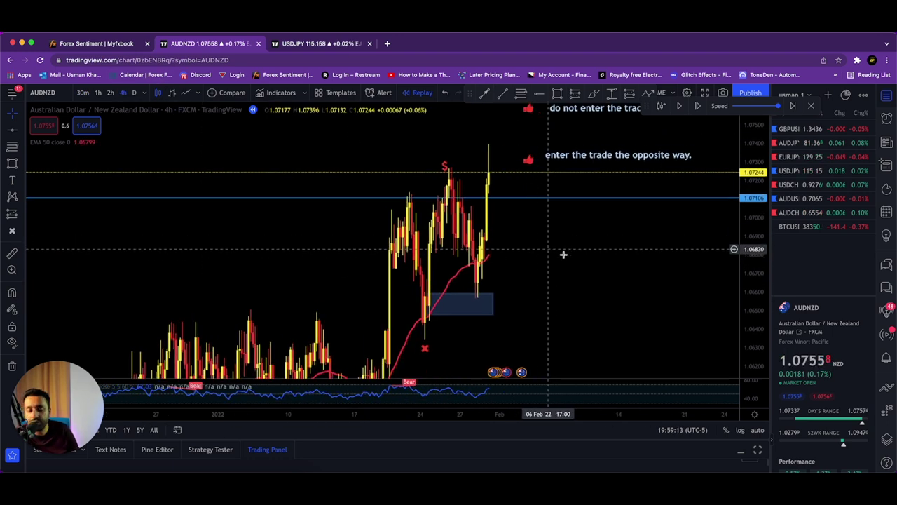
drag(597, 265, 581, 320)
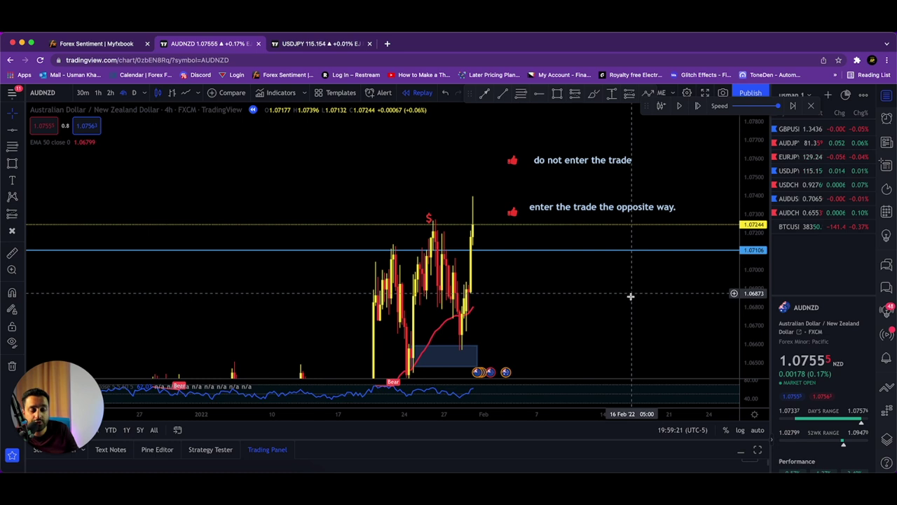
scroll(584, 283, down, 5)
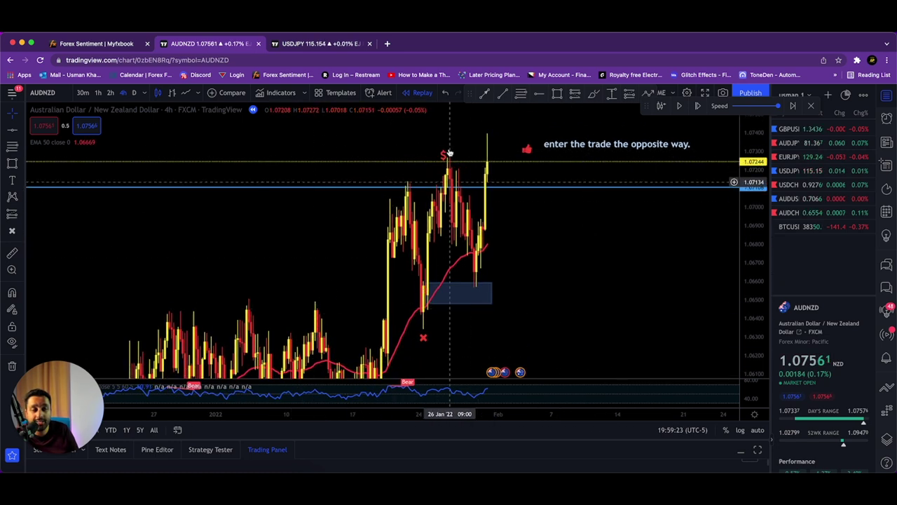
Step: Confirm exiting replay, check the blue zone, then go to the Forex Sentiment | Myfxbook tab
click(812, 108)
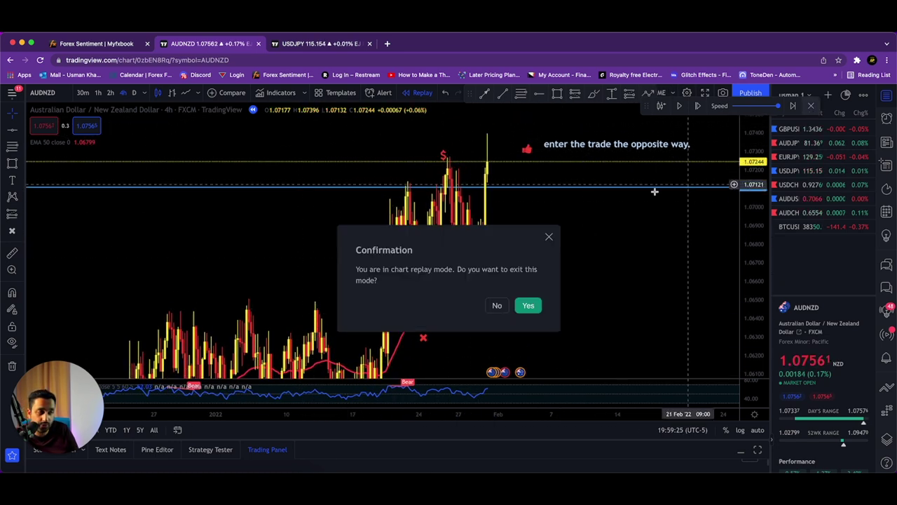
click(527, 304)
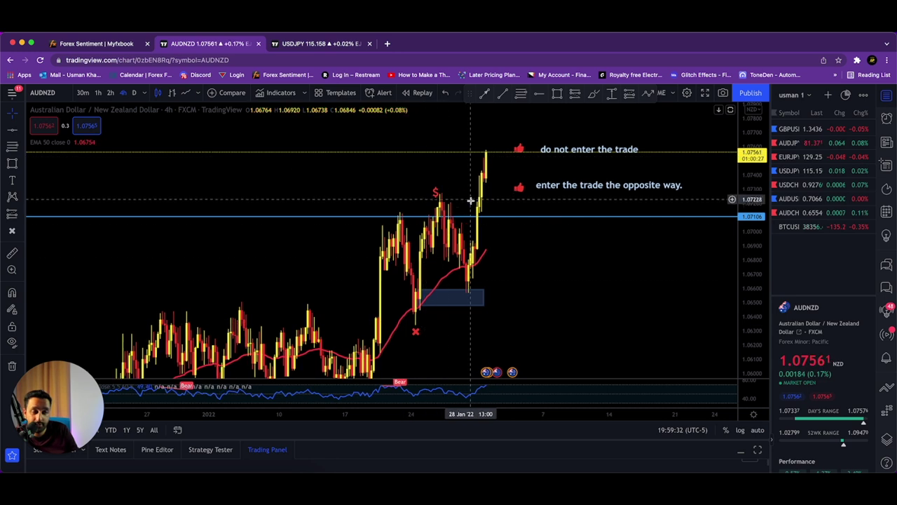
click(484, 288)
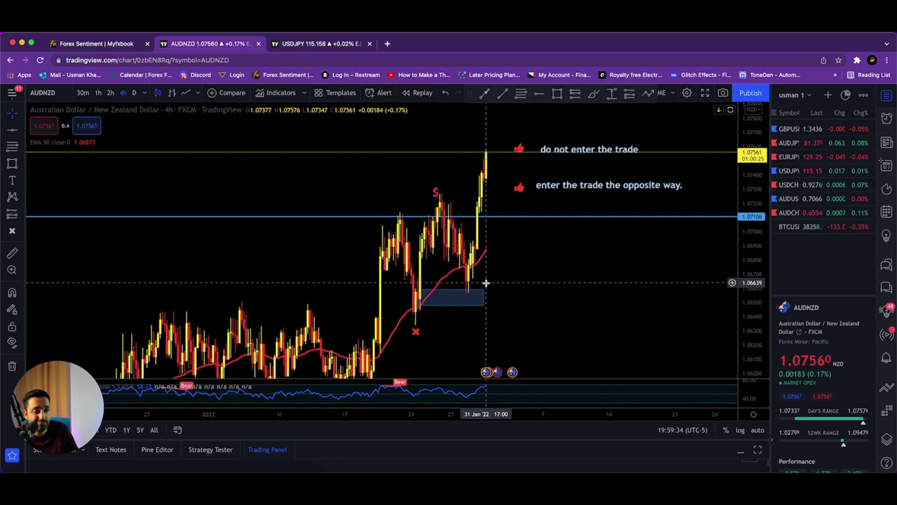
click(577, 295)
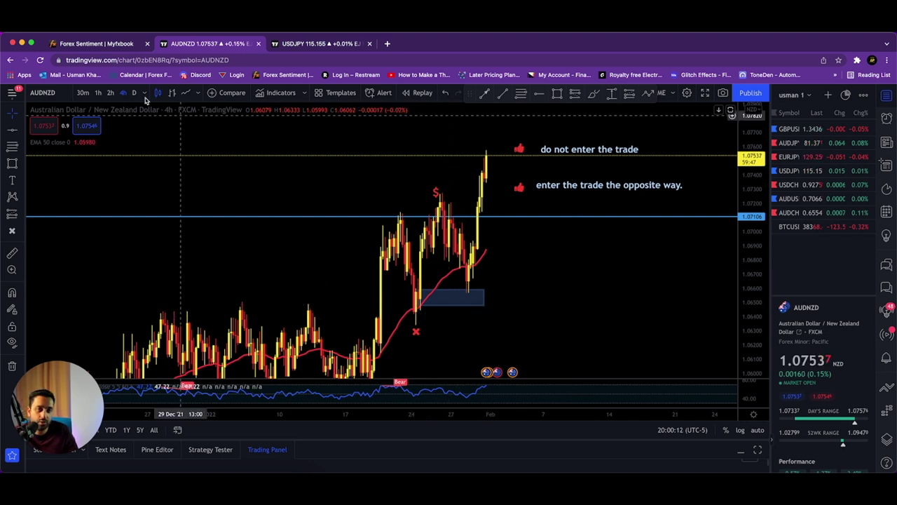
click(112, 43)
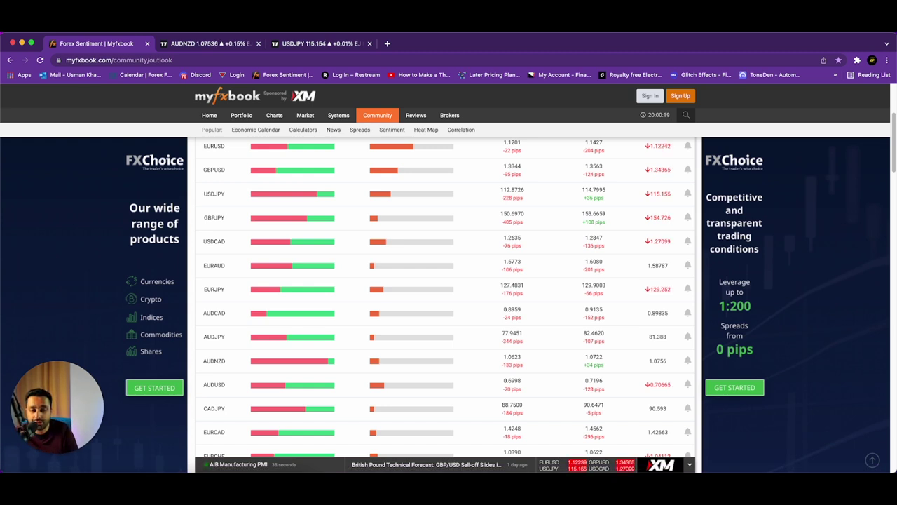
Step: Scroll Myfxbook's sentiment table, noting USDJPY at 79% short, then return to the USDJPY chart
scroll(417, 361, up, 5)
scroll(427, 358, down, 3)
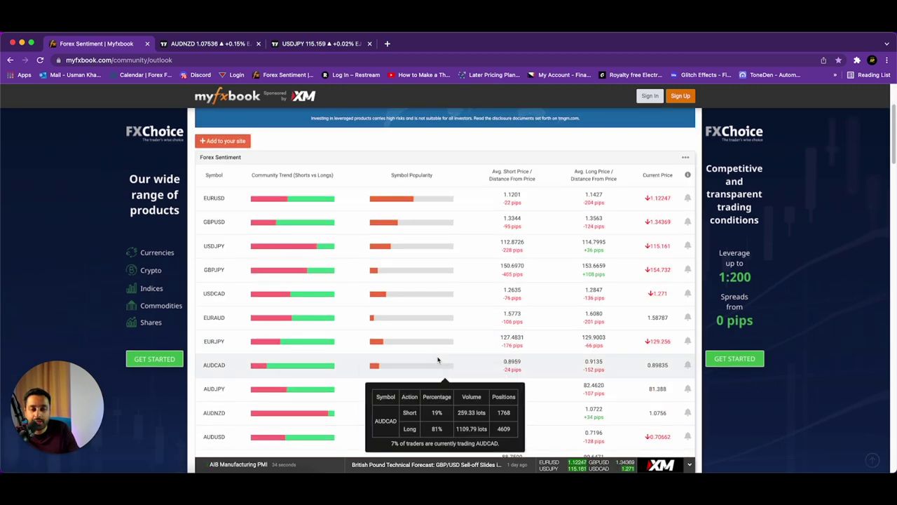
scroll(427, 337, down, 4)
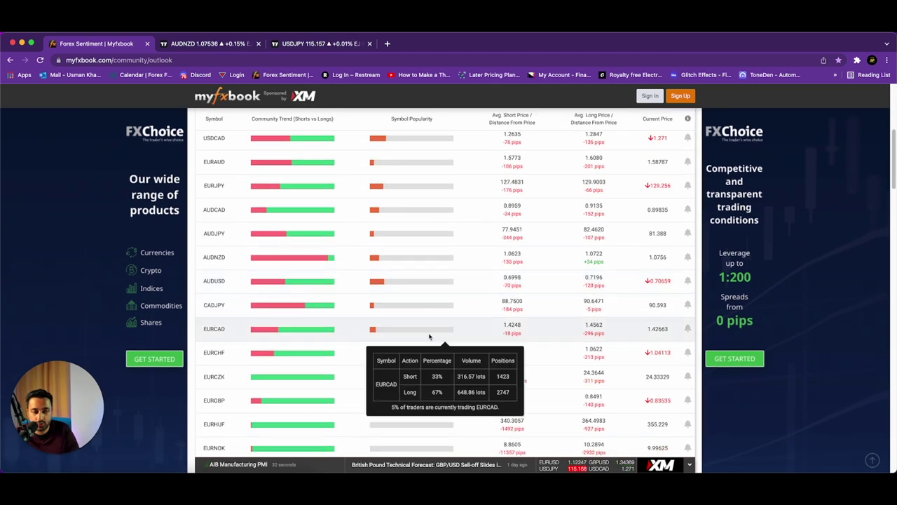
scroll(430, 337, up, 3)
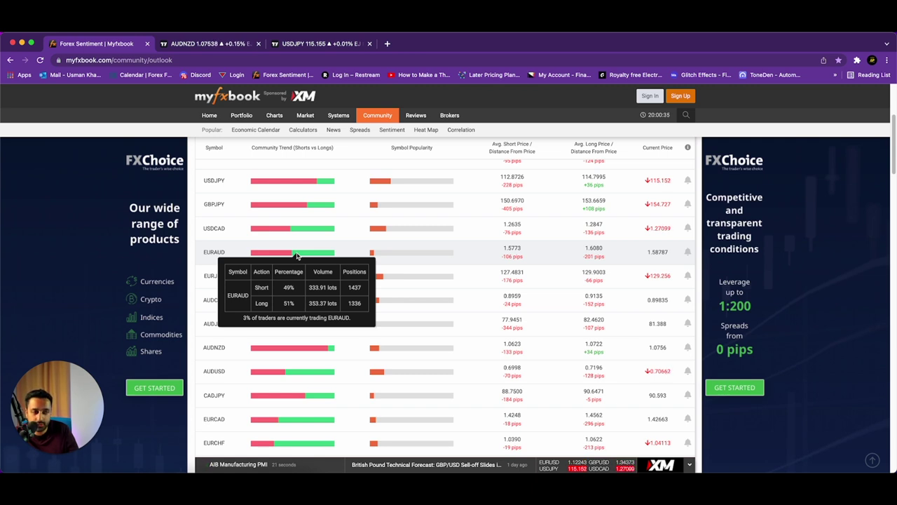
scroll(296, 256, down, 1)
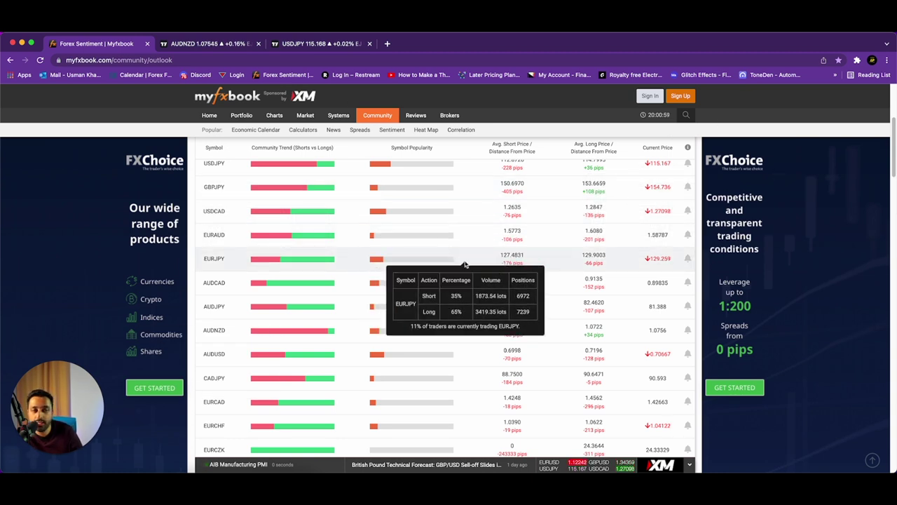
mouse_move(476, 286)
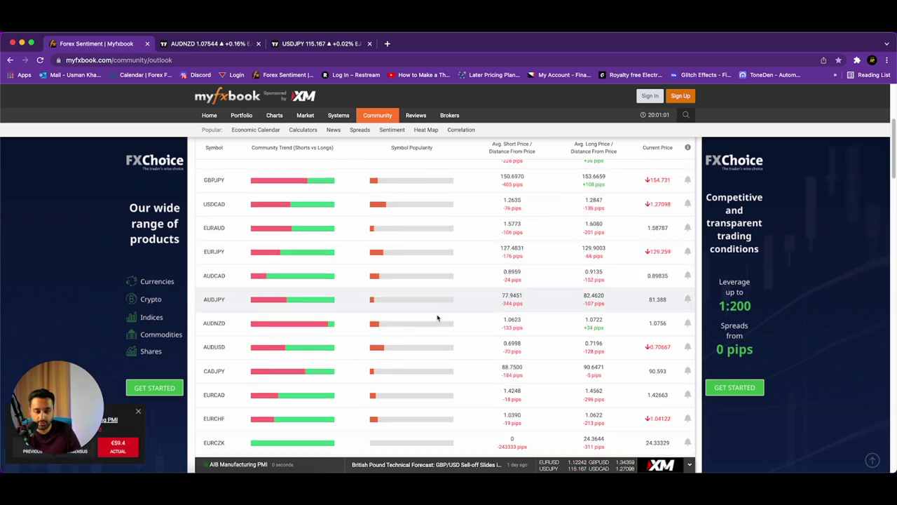
scroll(438, 314, up, 3)
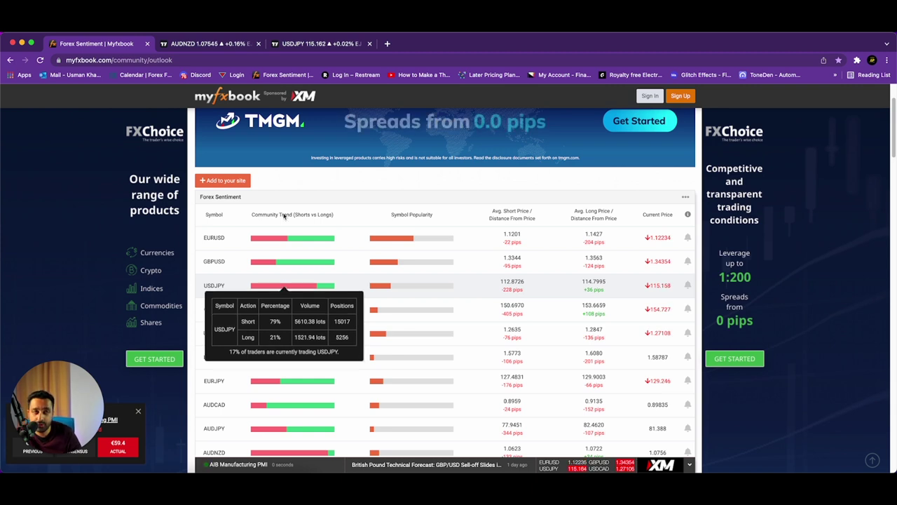
click(309, 42)
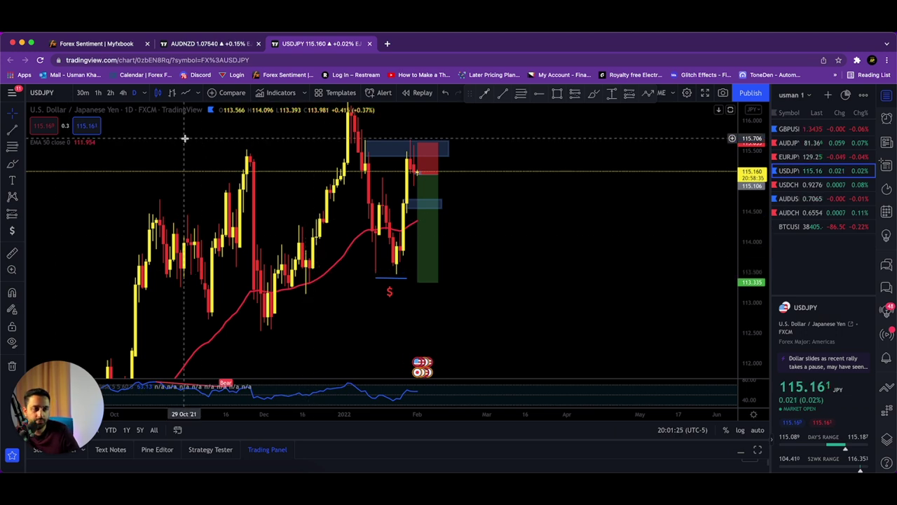
Step: Back on Myfxbook, compare USDJPY and AUDCAD sentiment, with AUDCAD at 19% short versus 81% long
click(96, 43)
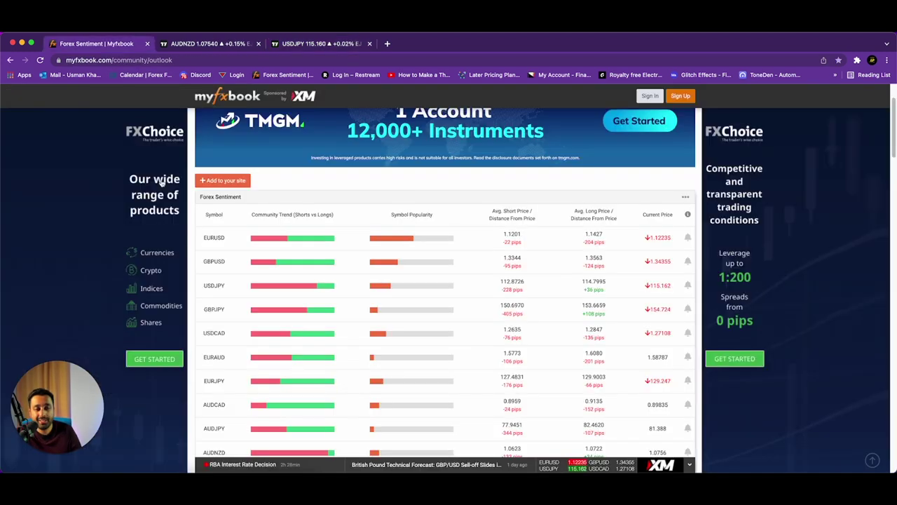
mouse_move(269, 289)
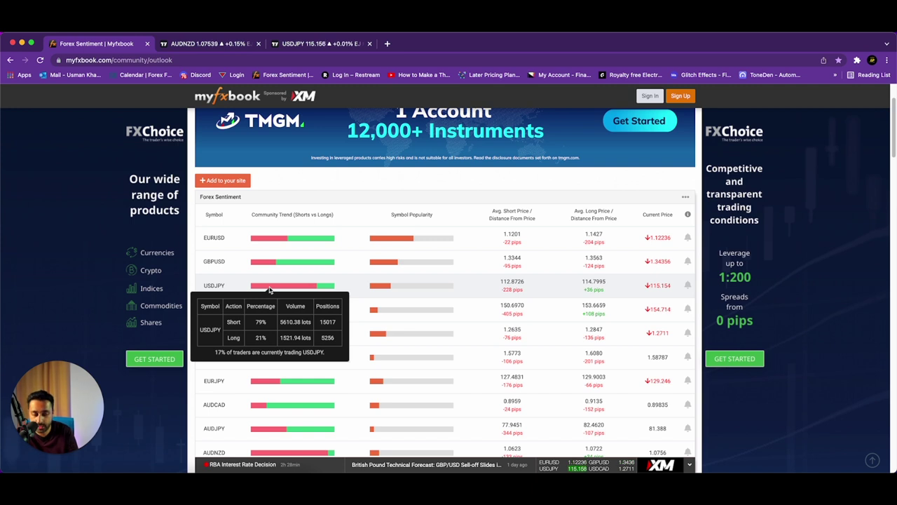
scroll(271, 290, down, 1)
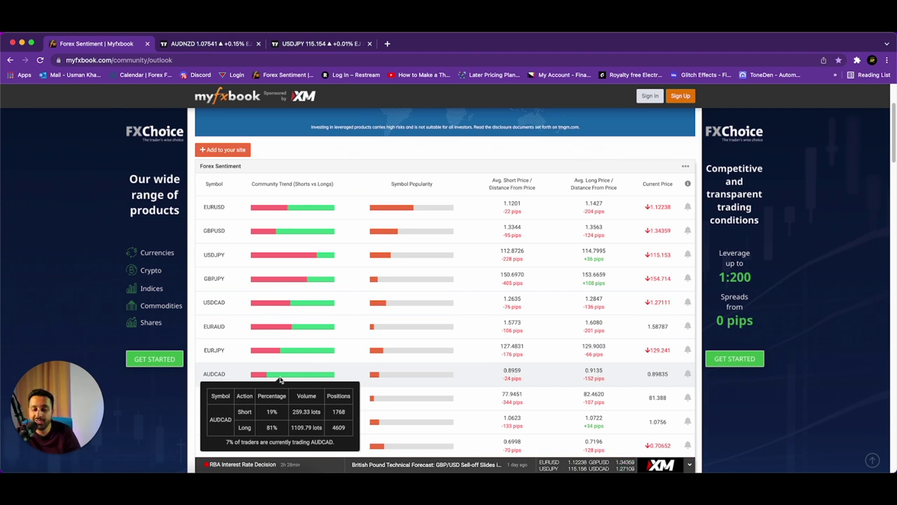
Step: Switch the chart to AUDCAD and remove all existing drawings
click(199, 45)
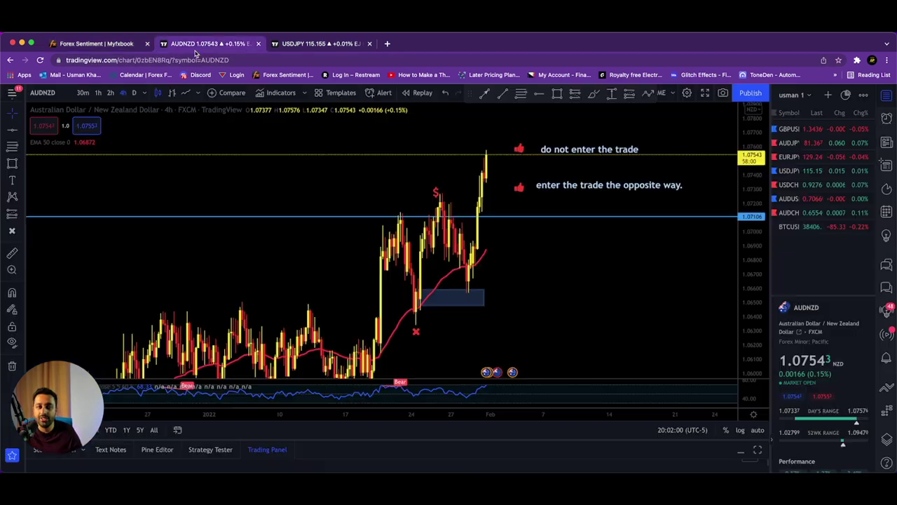
click(42, 92)
click(283, 239)
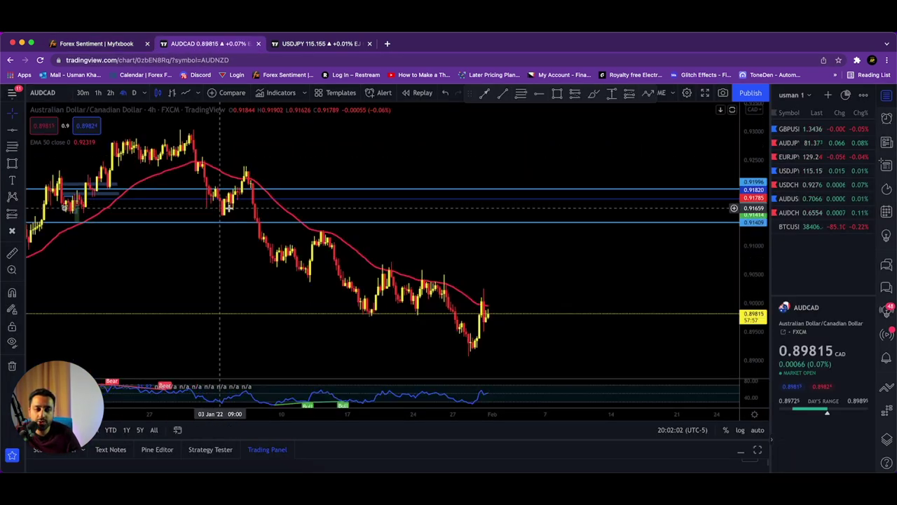
right_click(203, 168)
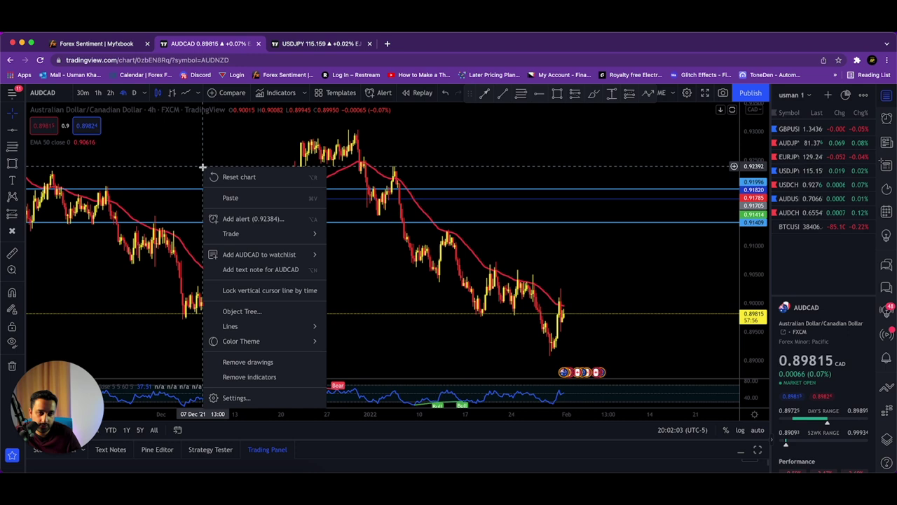
click(246, 362)
Step: Draw a downward arrow over AUDCAD's recent decline, then switch to the Myfxbook sentiment page
scroll(502, 266, right, 3)
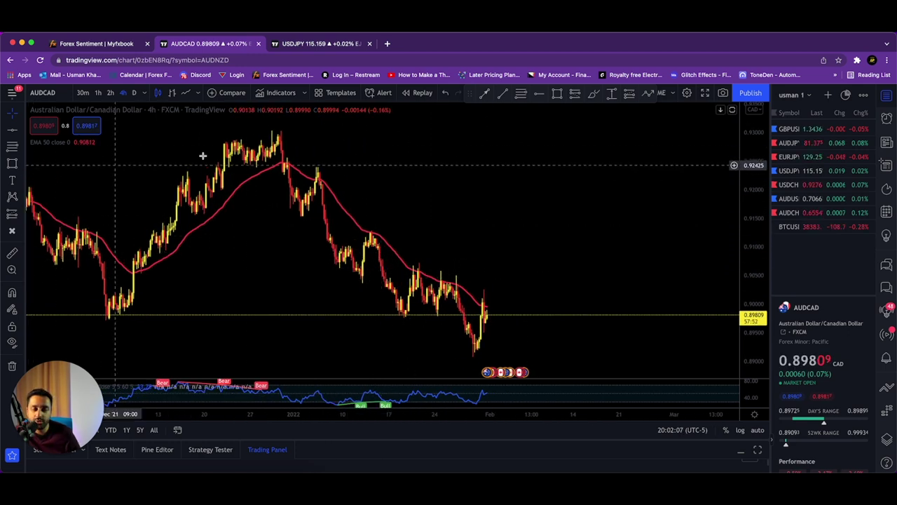
click(484, 94)
mouse_move(336, 130)
mouse_down()
mouse_move(666, 241)
mouse_move(641, 263)
mouse_up()
scroll(612, 292, right, 3)
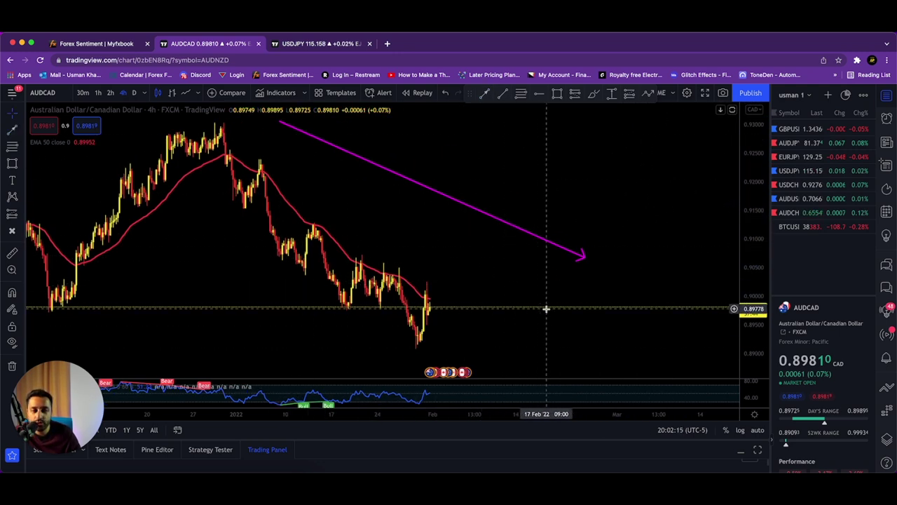
scroll(554, 303, left, 2)
scroll(210, 301, left, 3)
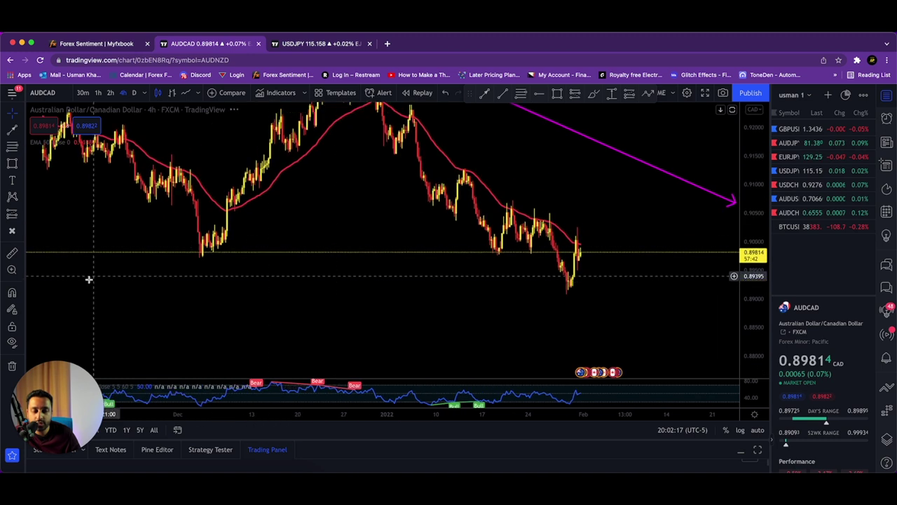
drag(430, 296, 190, 253)
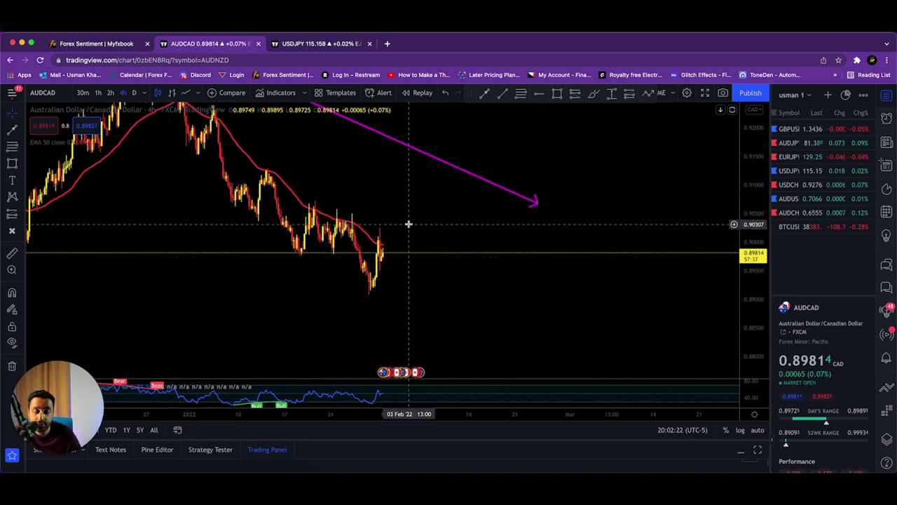
key(super+1)
mouse_move(278, 377)
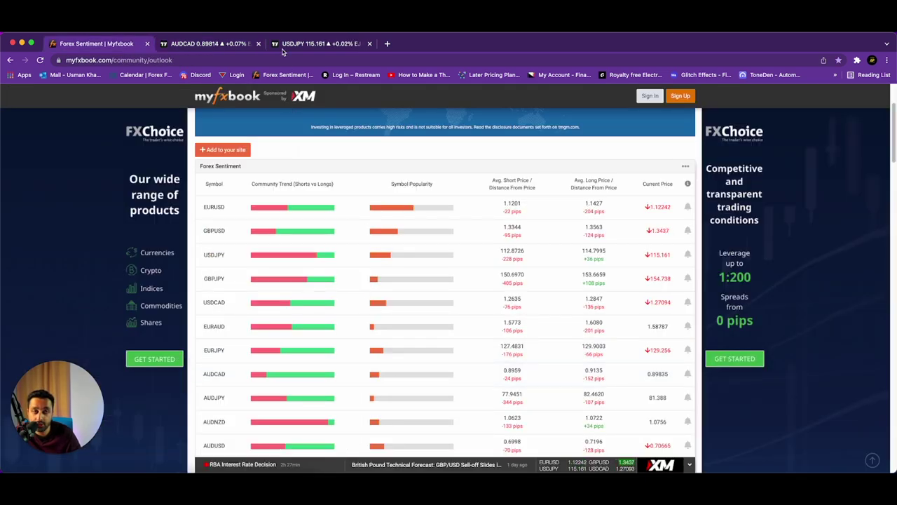
Step: On the 1-hour AUDCAD chart, draw a thin rectangle at the recent high, then delete it
key(super+2)
click(98, 92)
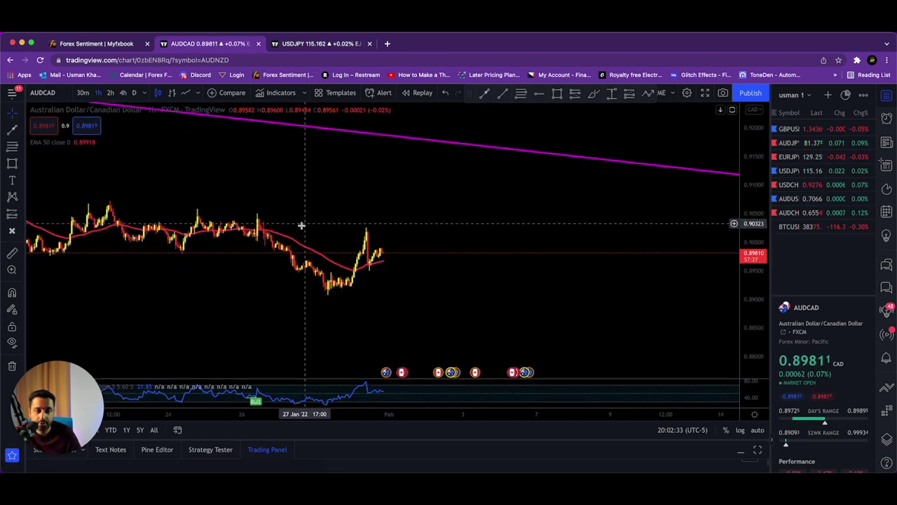
click(14, 167)
click(58, 201)
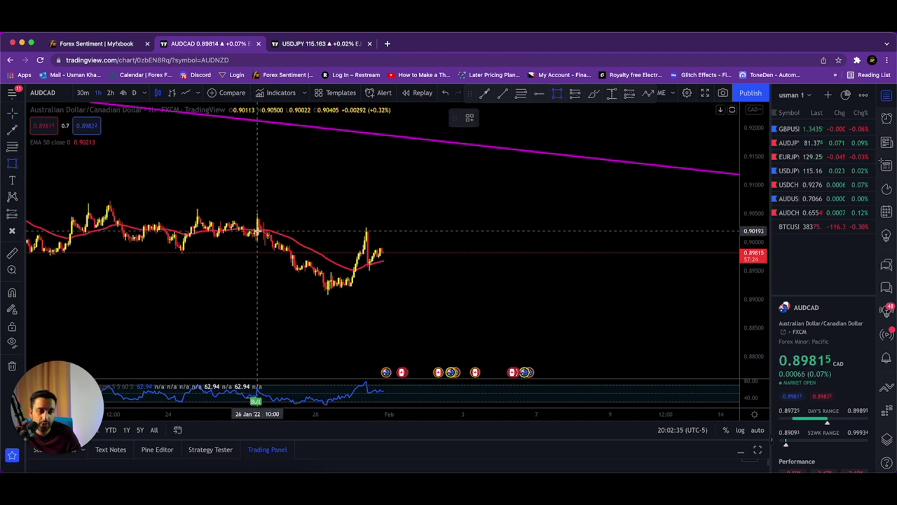
drag(263, 228, 568, 238)
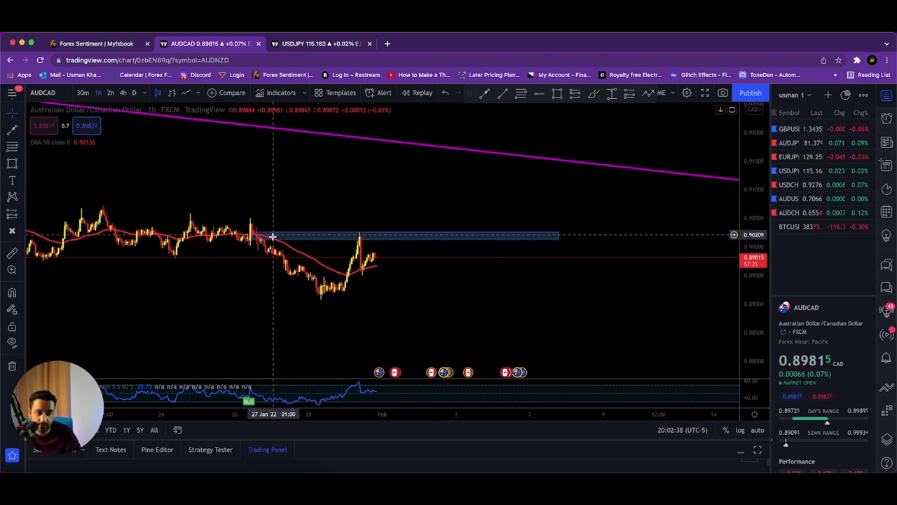
scroll(315, 235, right, 1)
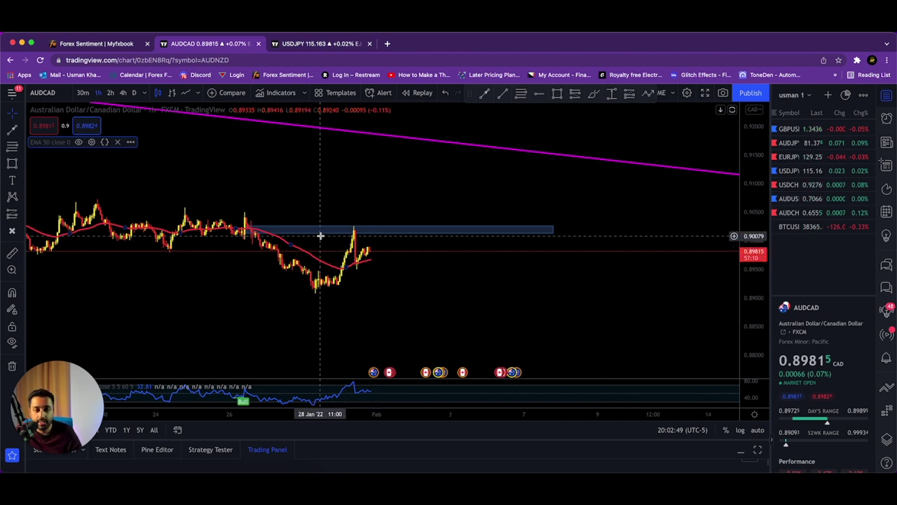
right_click(393, 230)
click(361, 359)
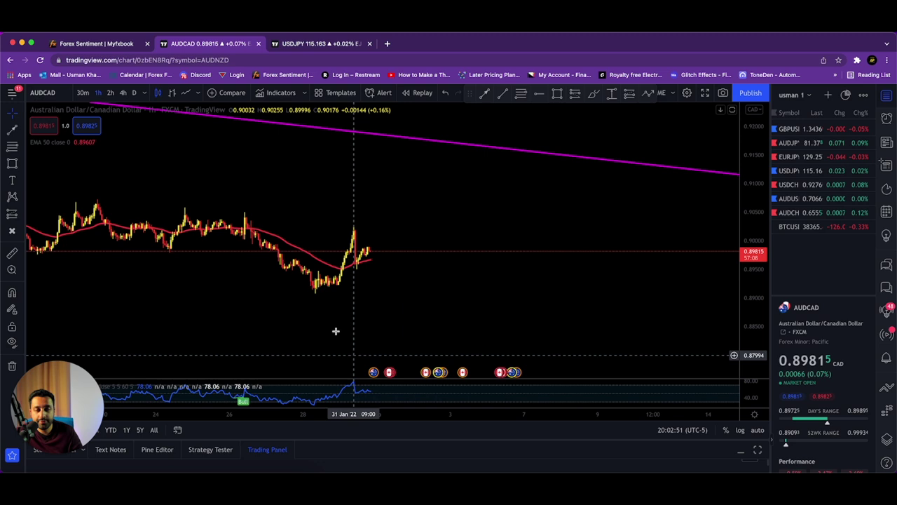
Step: Set AUDCAD back to the 4-hour timeframe, glancing at the Myfxbook sentiment page in between
click(112, 42)
mouse_move(287, 375)
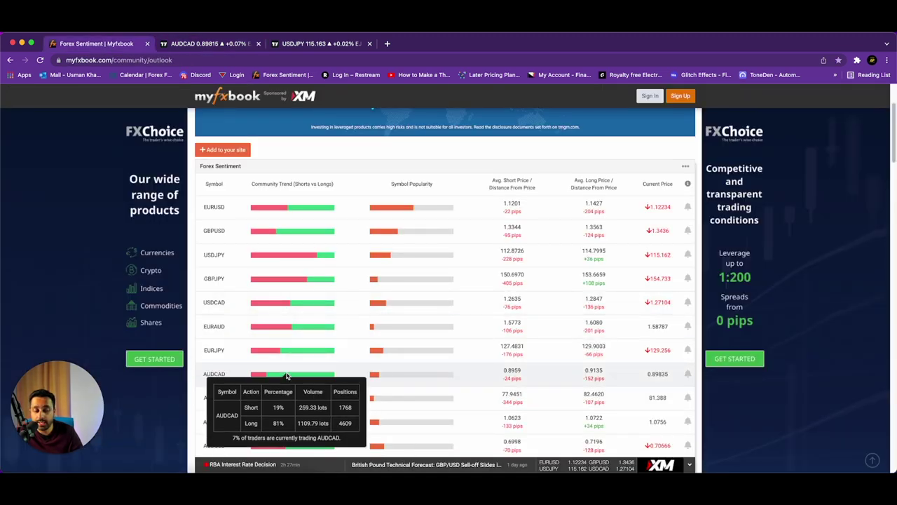
click(210, 43)
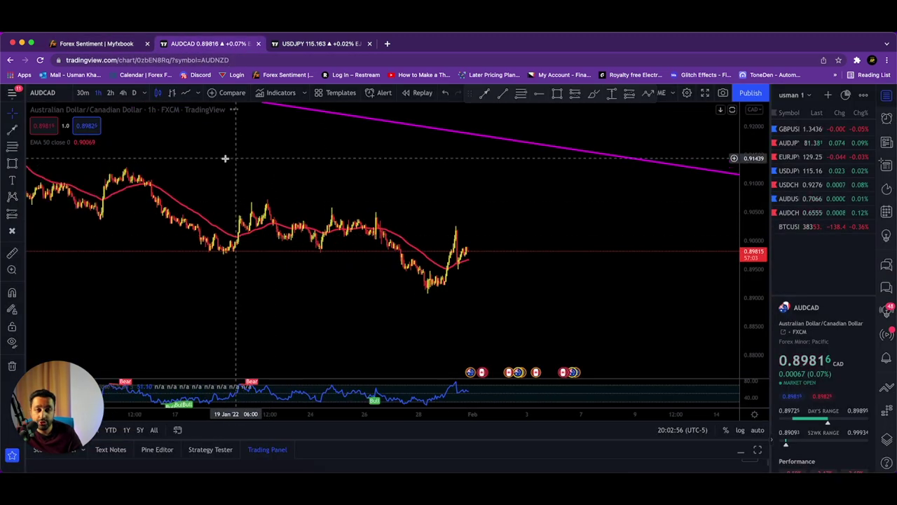
click(123, 93)
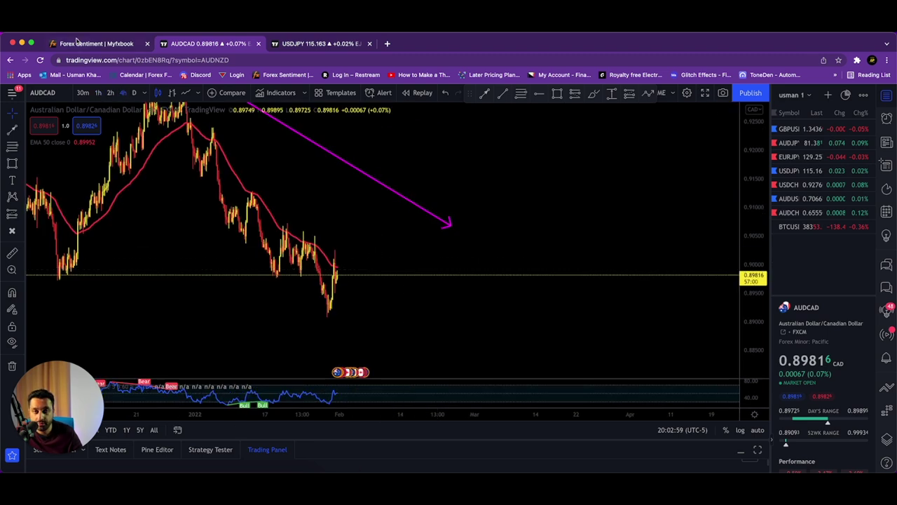
click(110, 45)
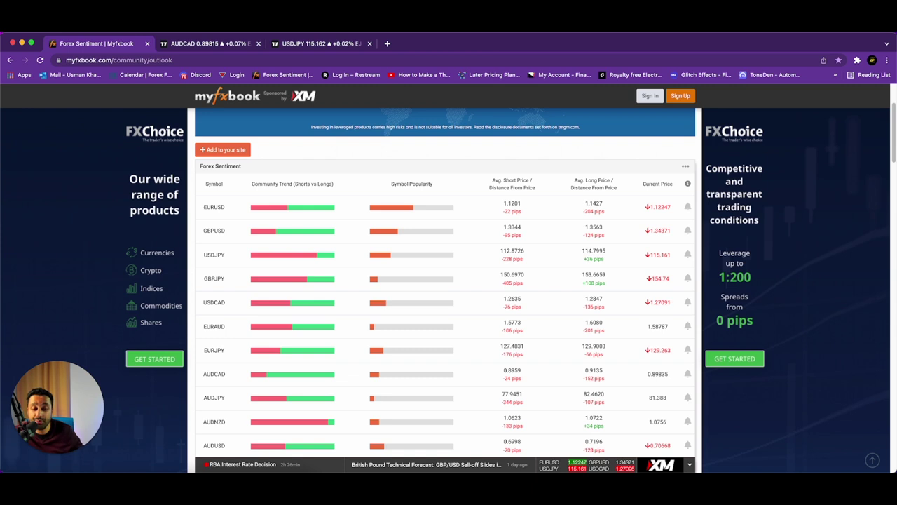
click(262, 51)
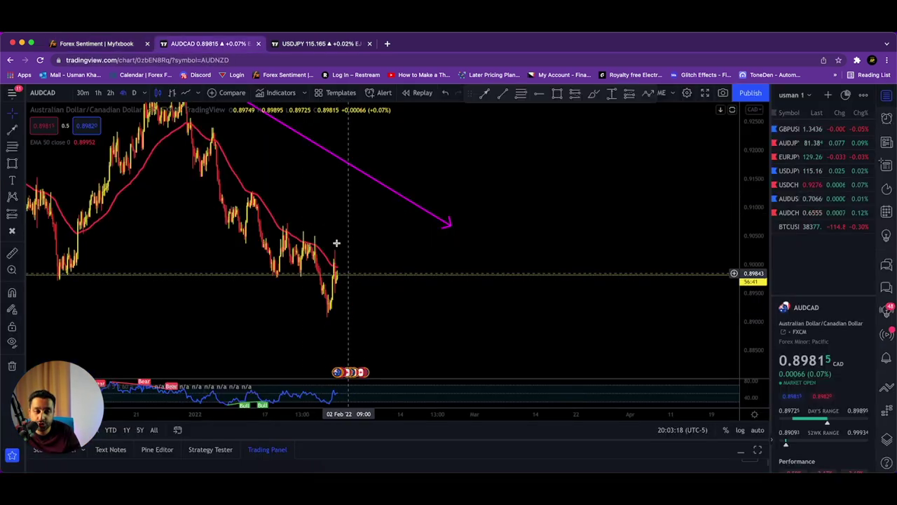
Step: Mark a thin rectangle zone at AUDCAD's recent swing high
scroll(335, 243, down, 3)
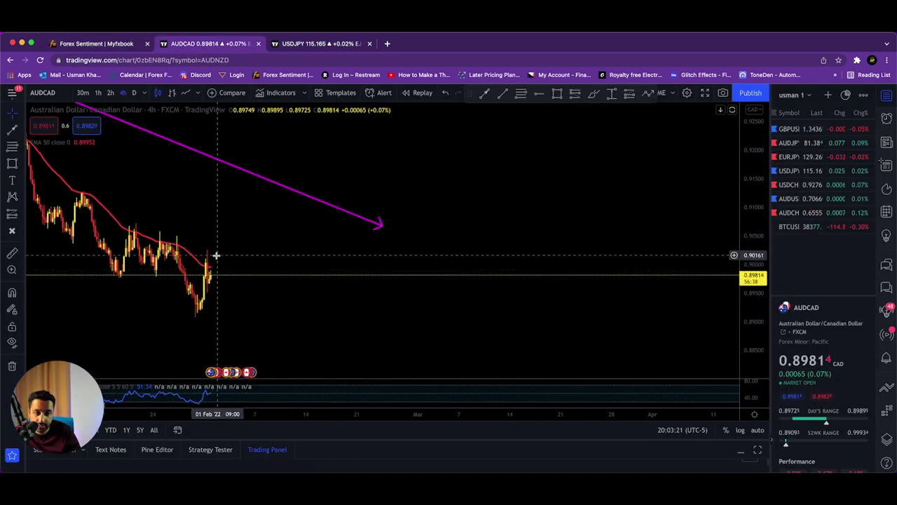
key(alt+shift+r)
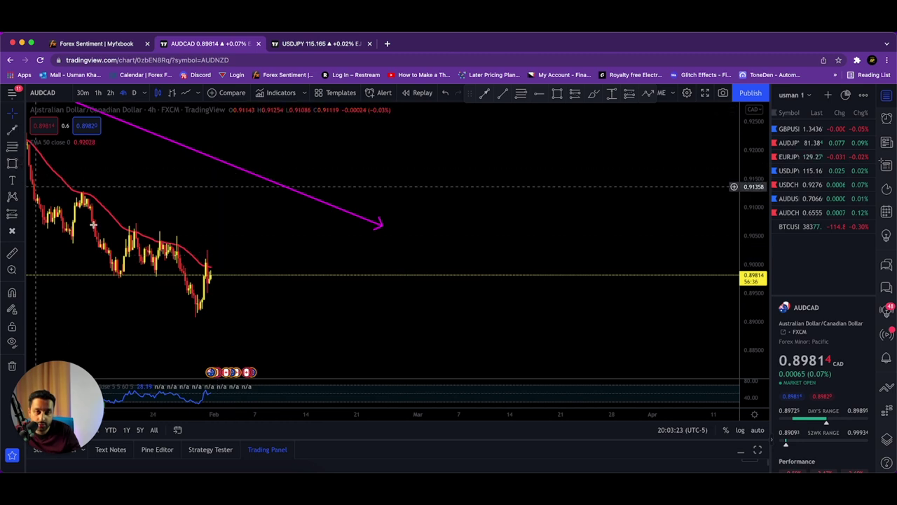
drag(172, 250, 308, 257)
click(160, 259)
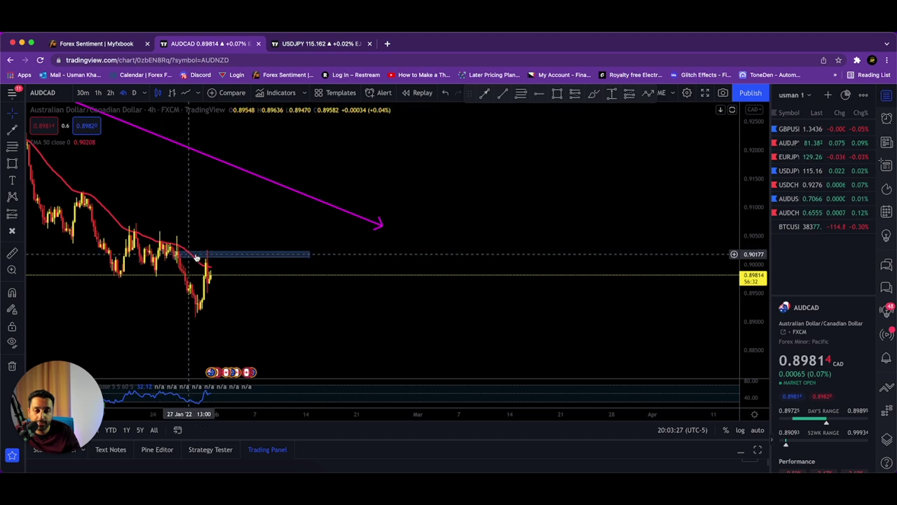
Step: Switch AUDCAD to 1-hour candles, draw a line at the 0.8906 low, and bring up the icon palette
click(110, 92)
click(98, 93)
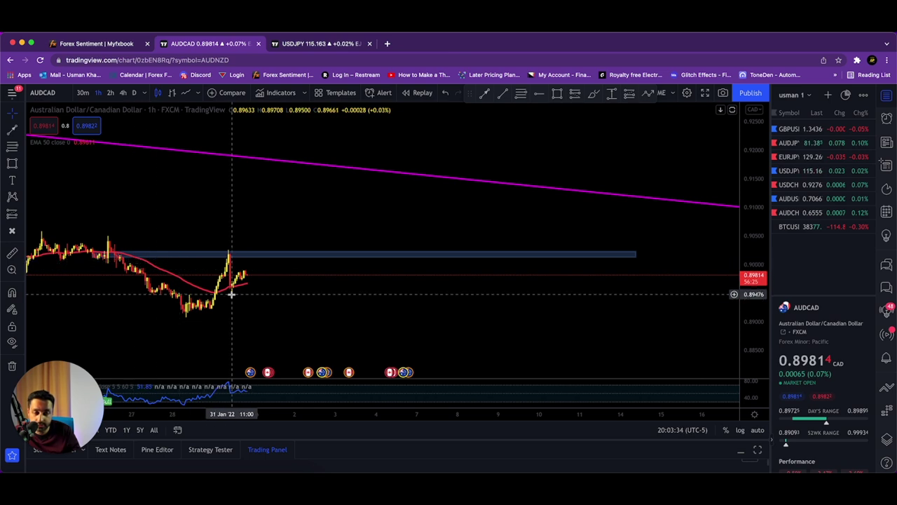
click(12, 130)
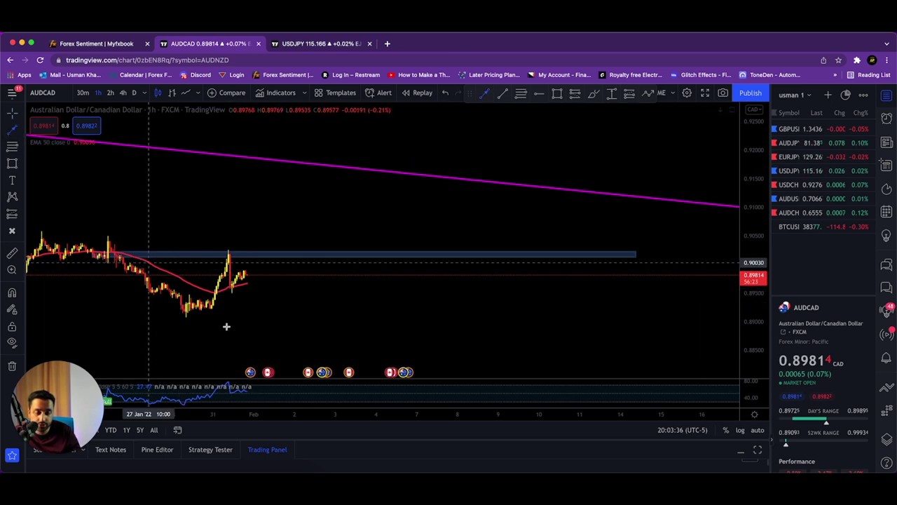
drag(167, 318, 289, 319)
click(180, 330)
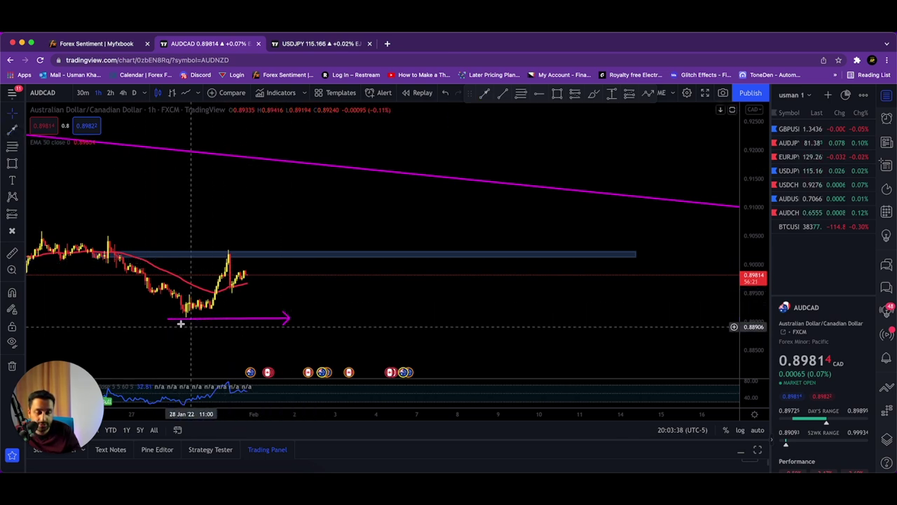
click(19, 235)
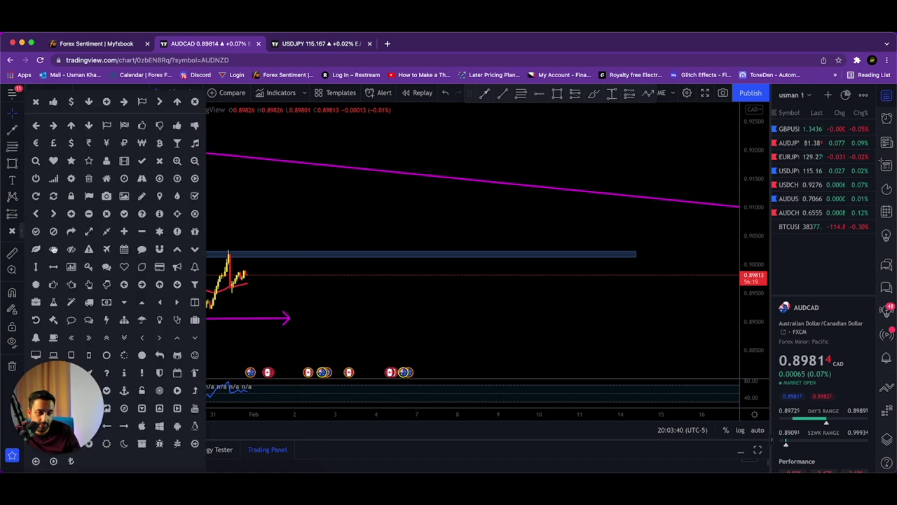
Step: Stamp a red dollar sign below the AUDCAD lows and place a trial short position at current price
click(68, 144)
click(19, 214)
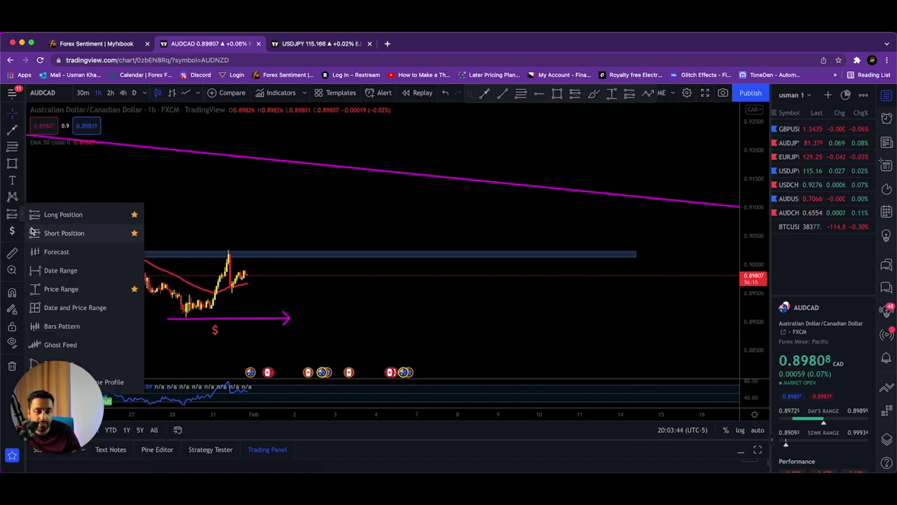
click(42, 234)
click(238, 261)
Step: Set the trial short's target to the line under the lows, delete it, and switch to Myfxbook
drag(239, 280, 237, 325)
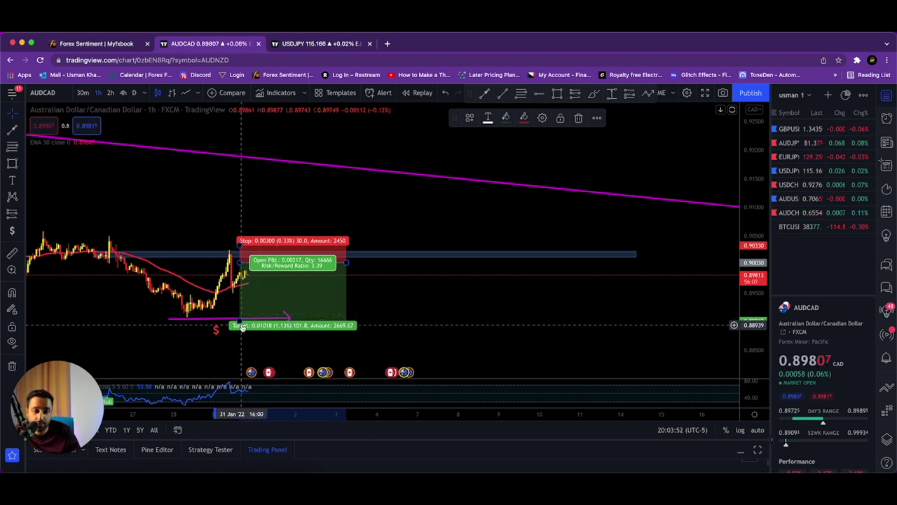
drag(258, 317, 260, 312)
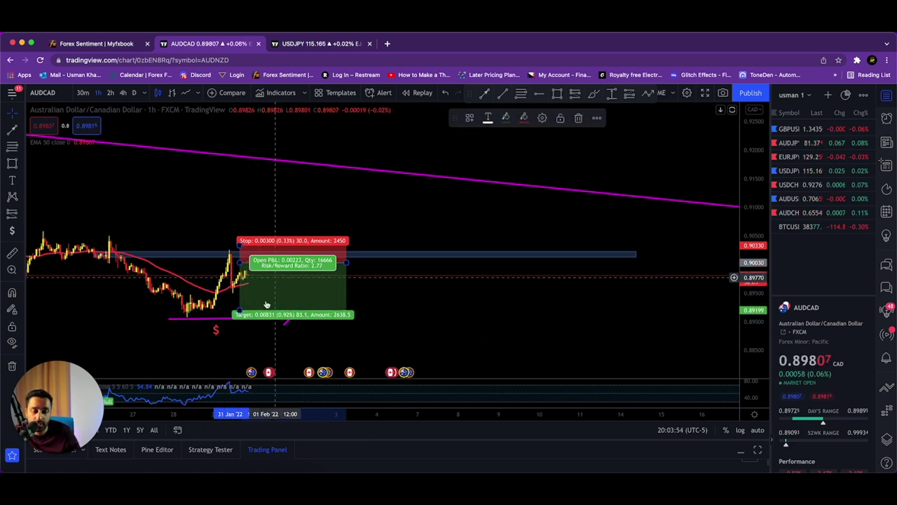
key(Delete)
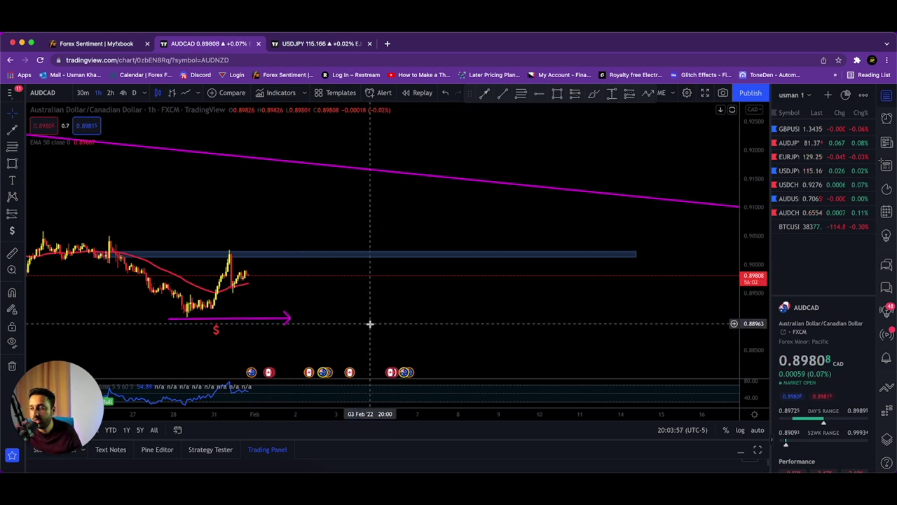
click(96, 43)
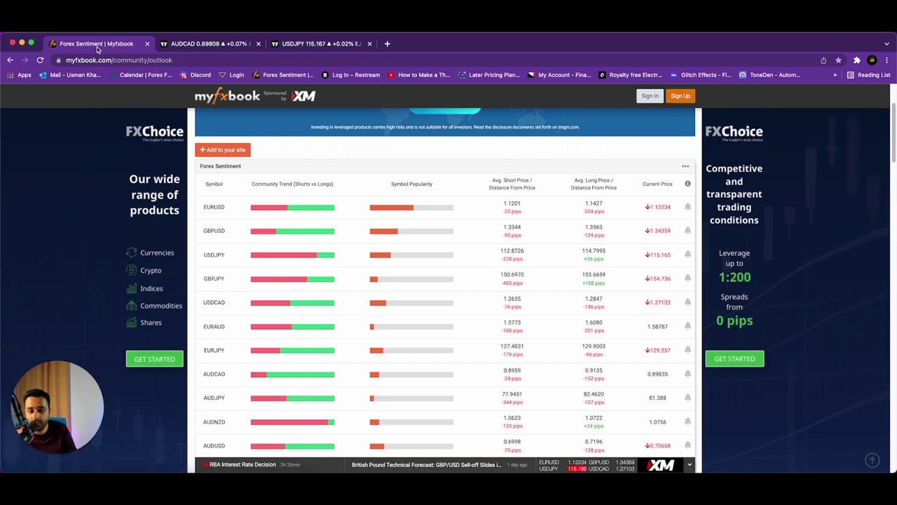
Step: Remove the old short-position box from the USDJPY daily chart
click(336, 44)
scroll(403, 183, up, 5)
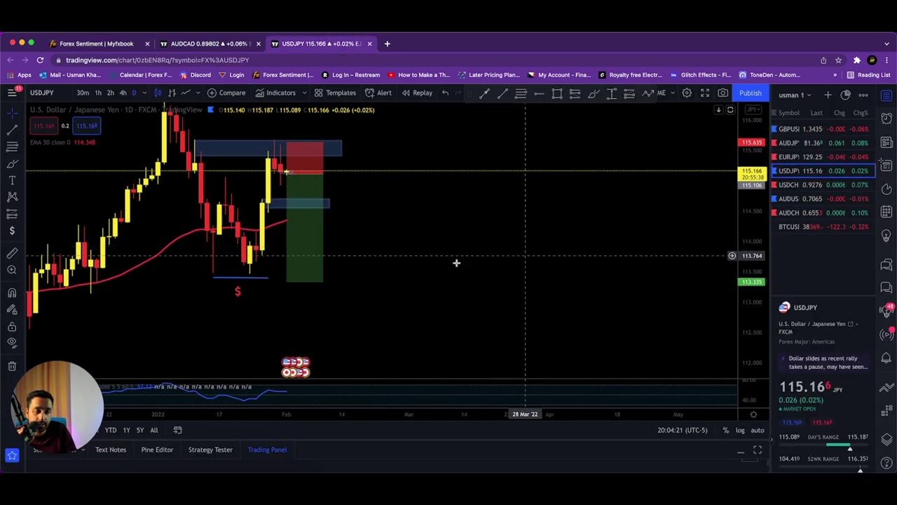
right_click(305, 178)
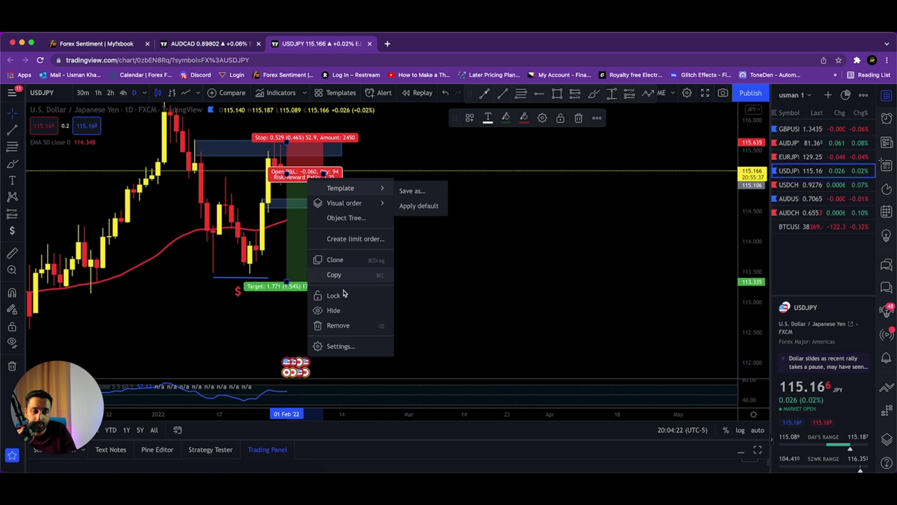
click(345, 325)
right_click(302, 179)
click(303, 181)
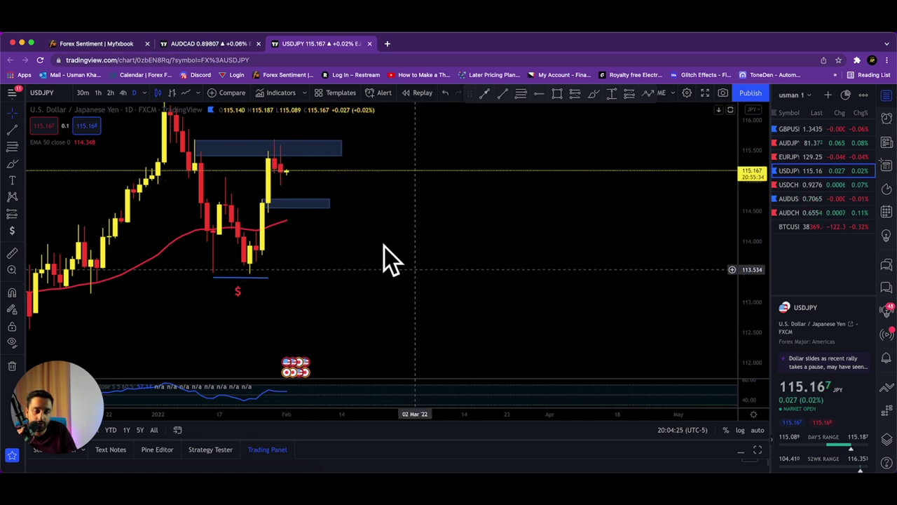
Step: Check the Myfxbook sentiment page, then return to the USDJPY chart
key(super+1)
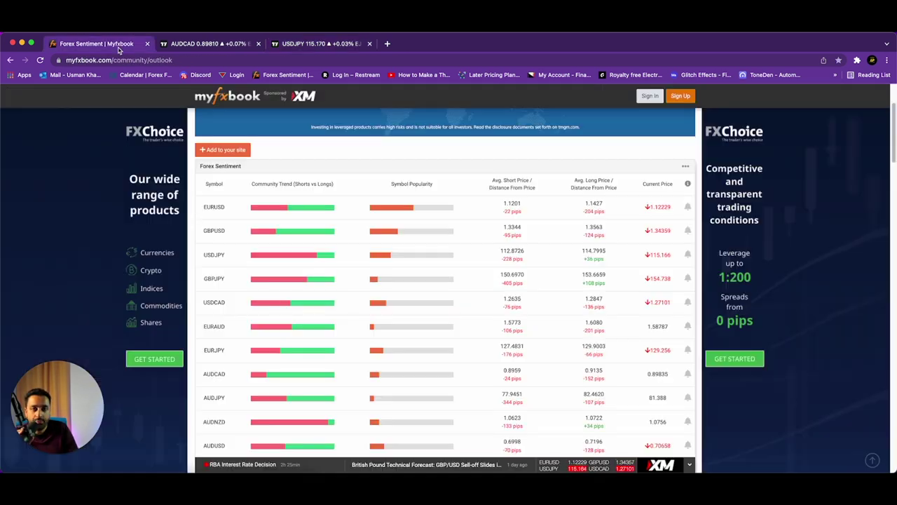
mouse_move(290, 263)
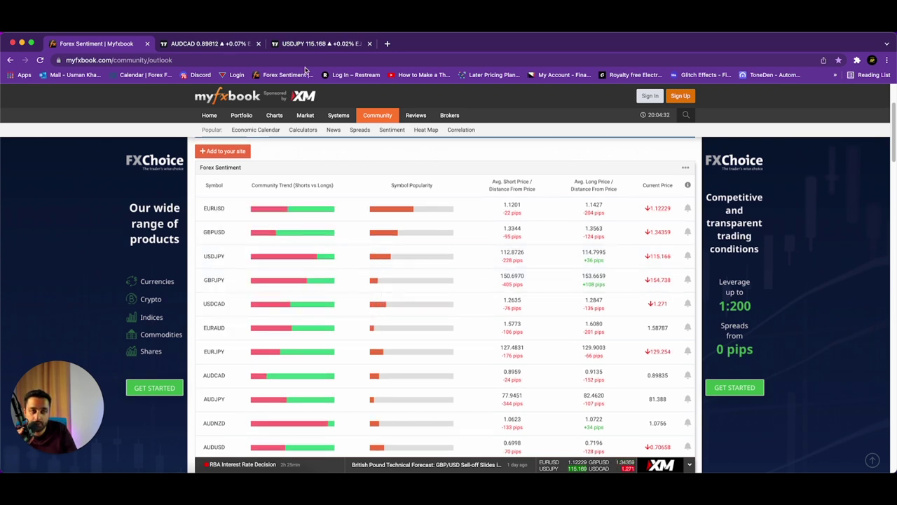
click(308, 44)
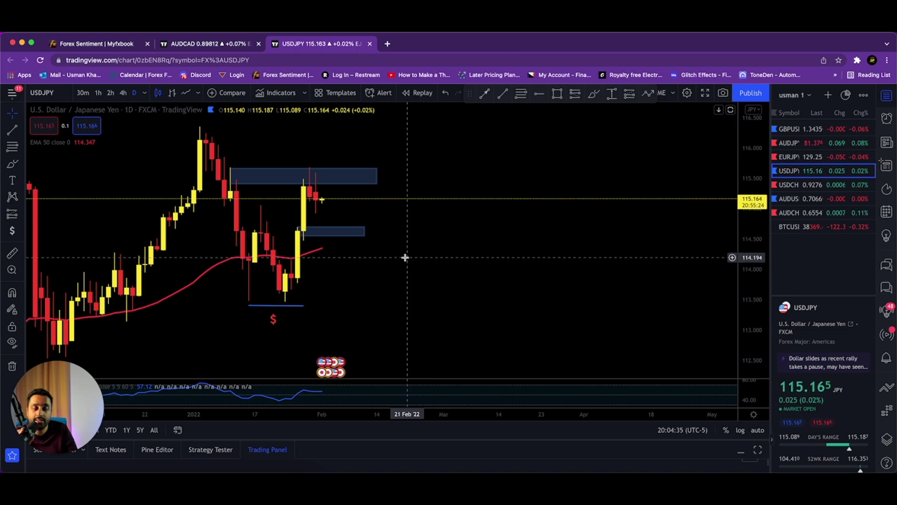
Step: Switch USDJPY to 4-hour candles and place a dollar sign above the recent highs
click(123, 93)
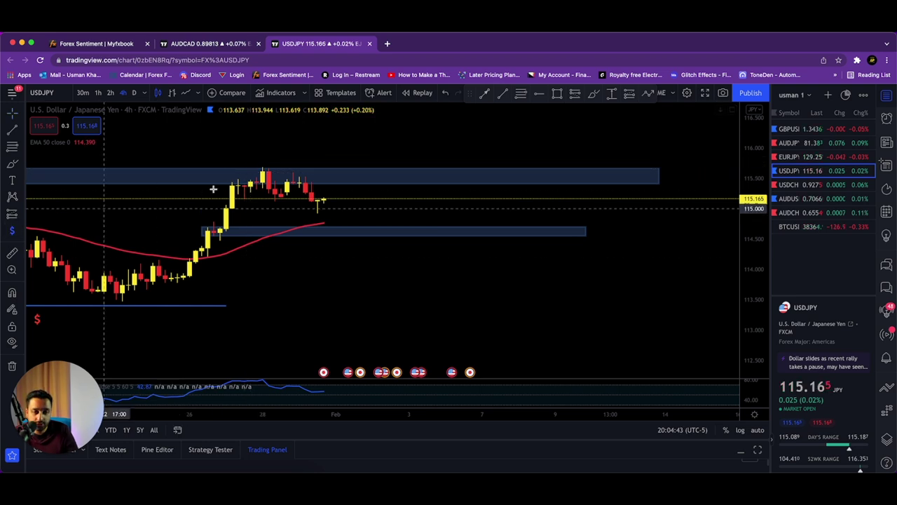
click(294, 171)
click(332, 323)
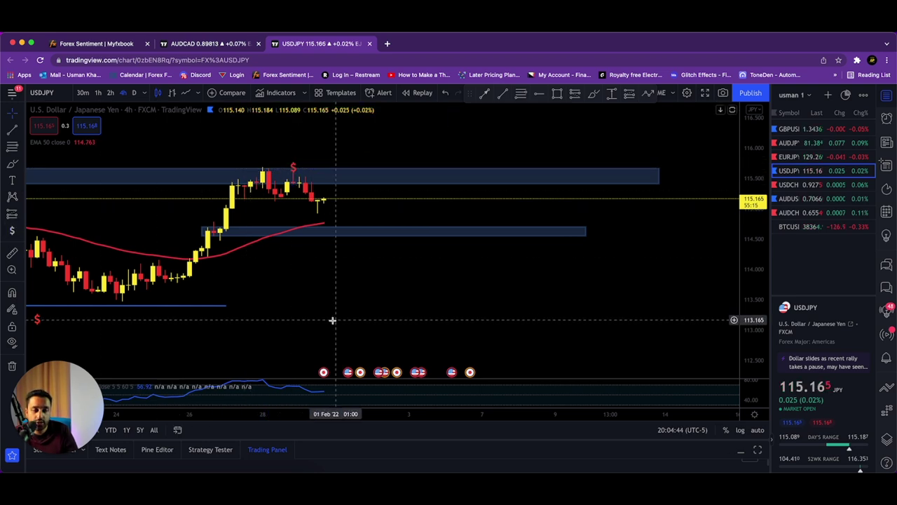
Step: Draw a magenta zigzag path from the last candle ending in a downward arrowhead
click(293, 177)
drag(319, 201, 330, 163)
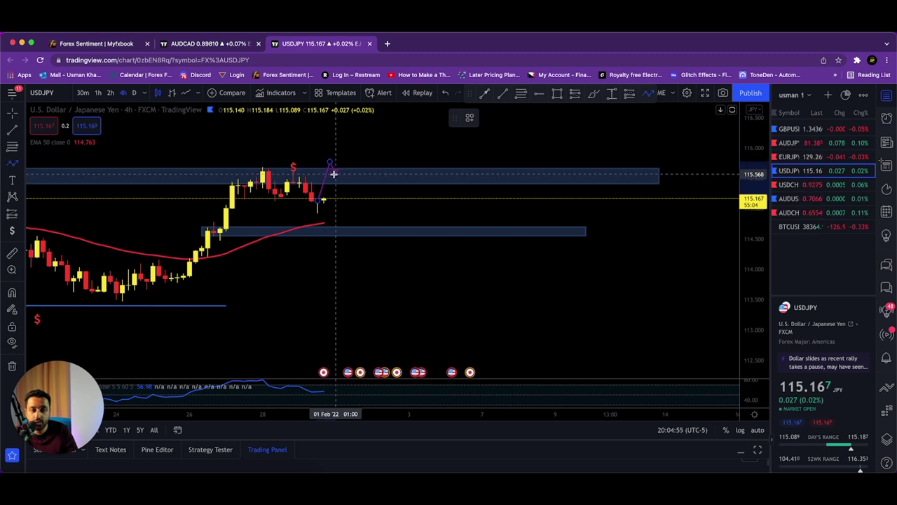
click(347, 177)
click(354, 161)
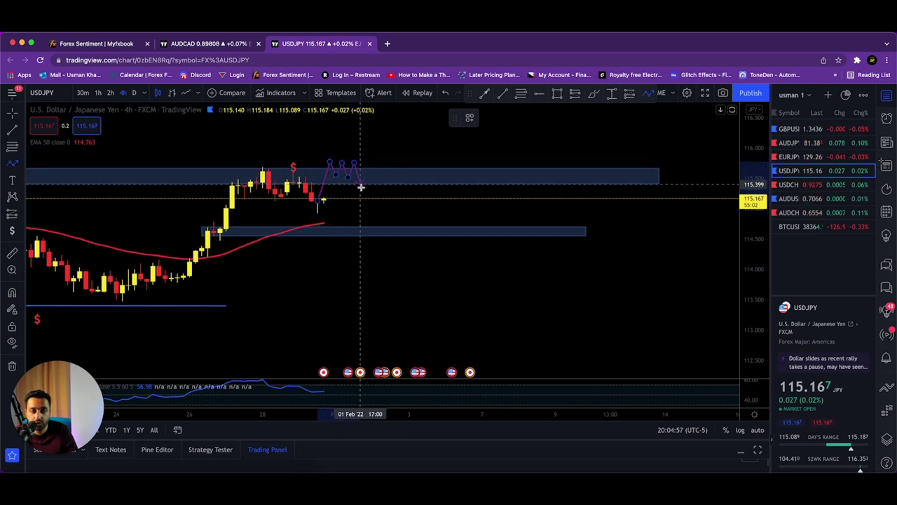
double_click(361, 190)
Step: Place a short position at the upper zone, then switch to Myfxbook sentiment
click(19, 213)
click(63, 232)
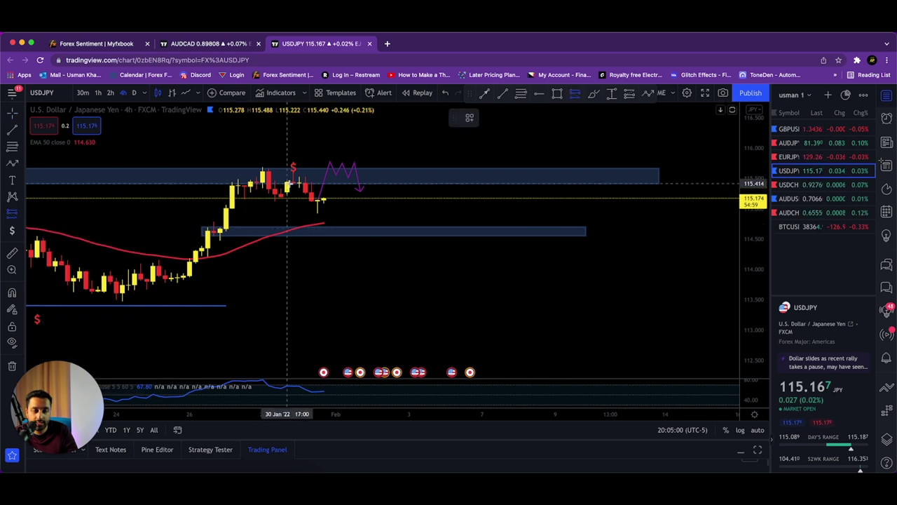
click(342, 178)
key(super+1)
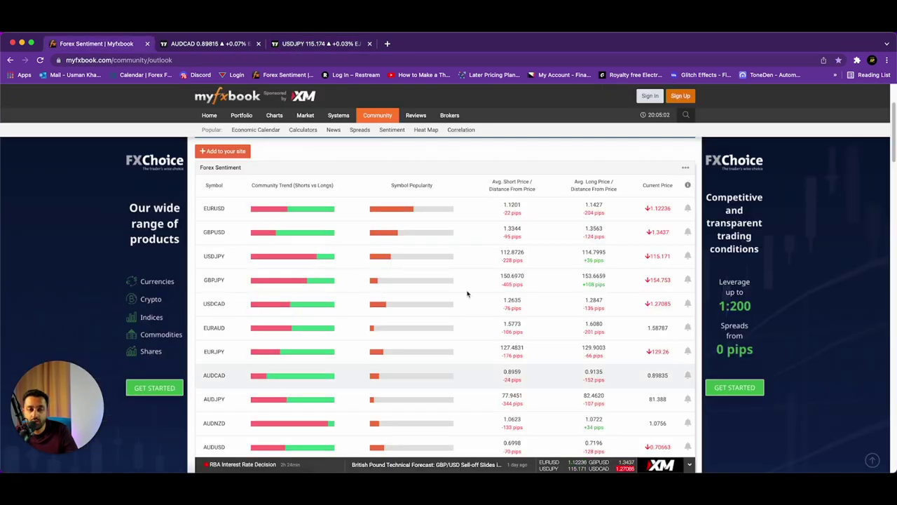
Step: Read the AUDNZD, USDJPY and USDCAD short/long tooltips, finishing back on the USDJPY chart
mouse_move(333, 416)
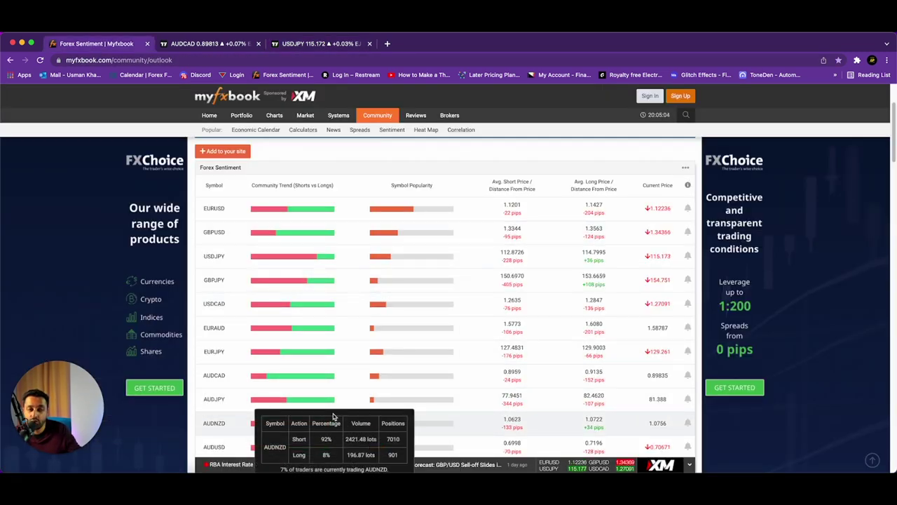
click(294, 44)
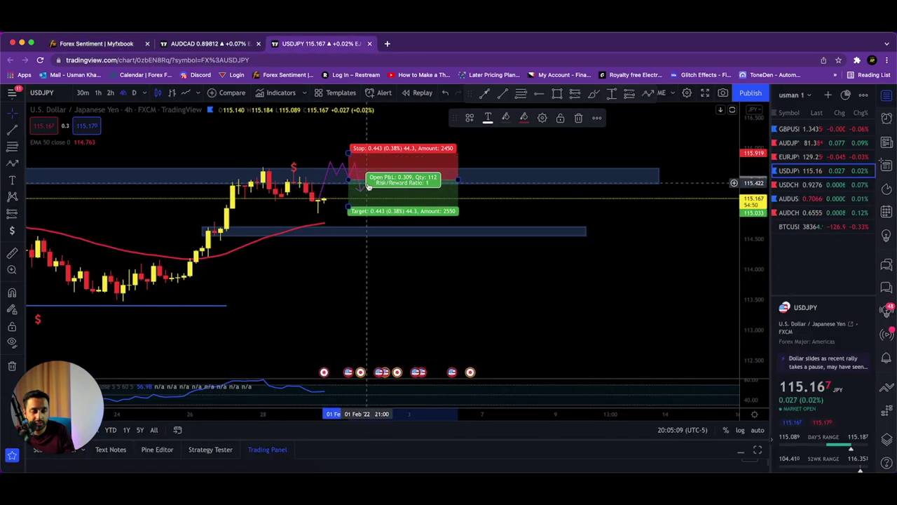
key(super+1)
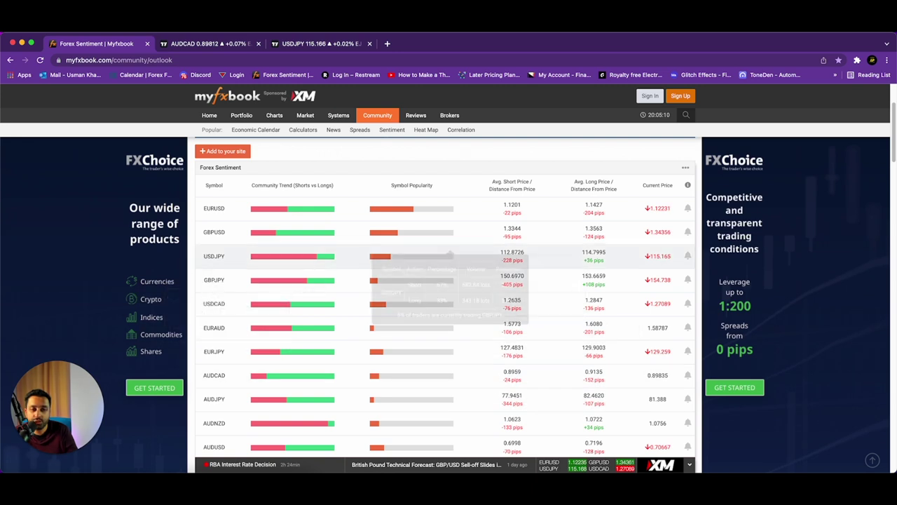
mouse_move(259, 267)
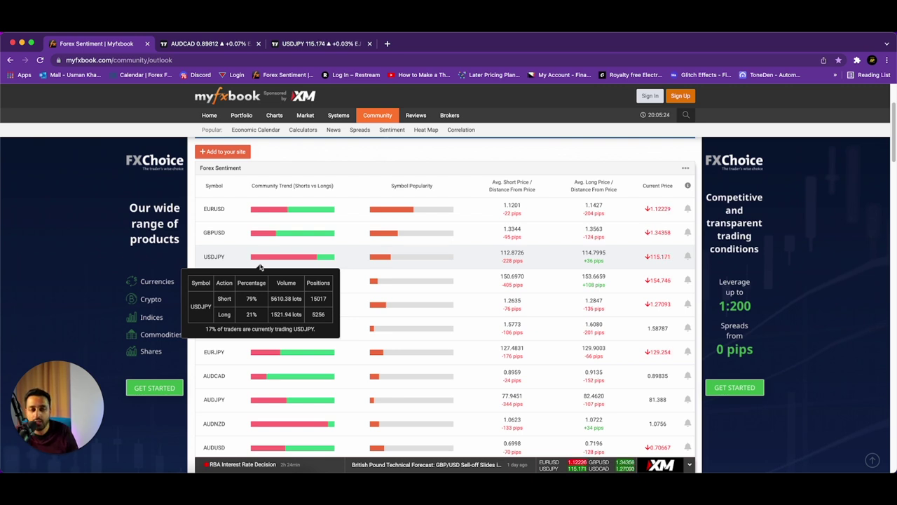
mouse_move(274, 298)
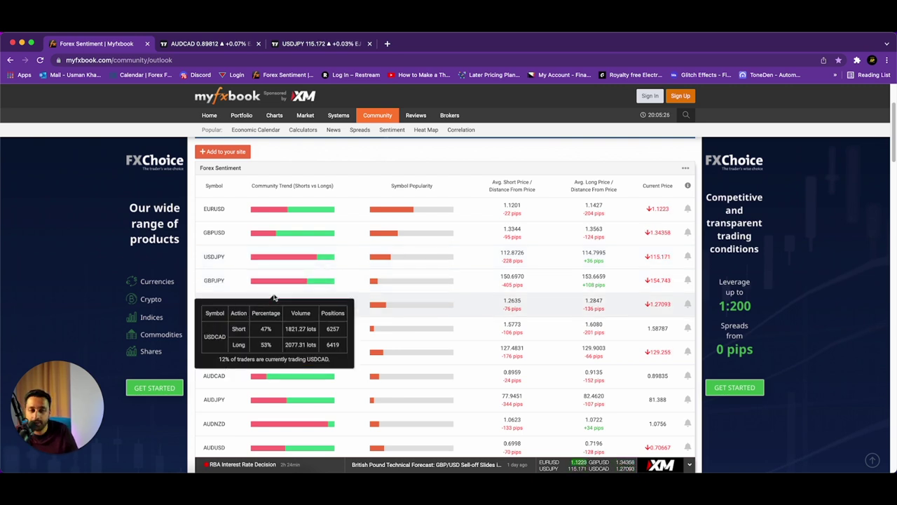
click(323, 47)
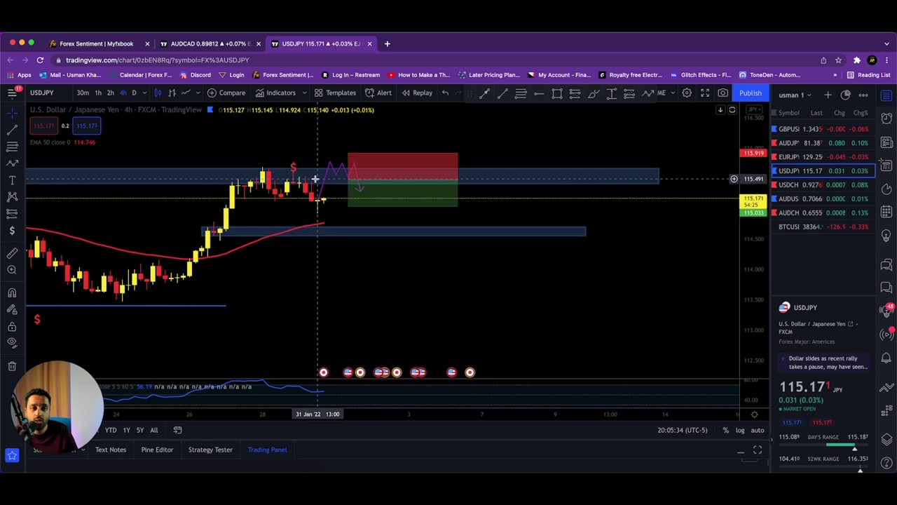
Step: Zoom out and extend the USDJPY short position's target down to 113.418
scroll(315, 180, down, 3)
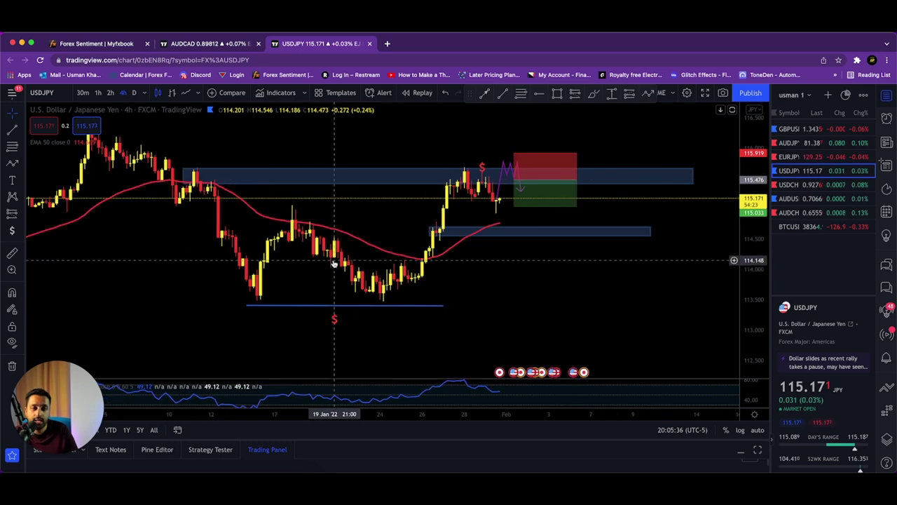
scroll(426, 290, down, 2)
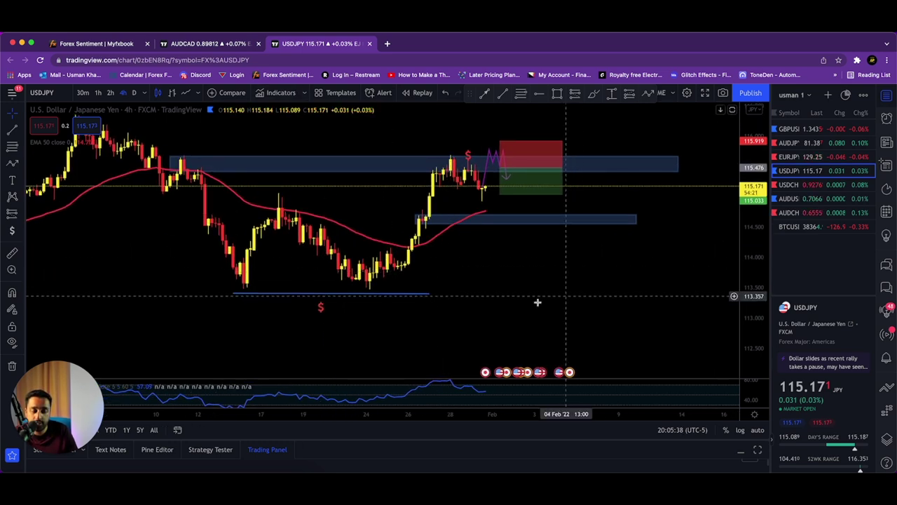
mouse_move(499, 194)
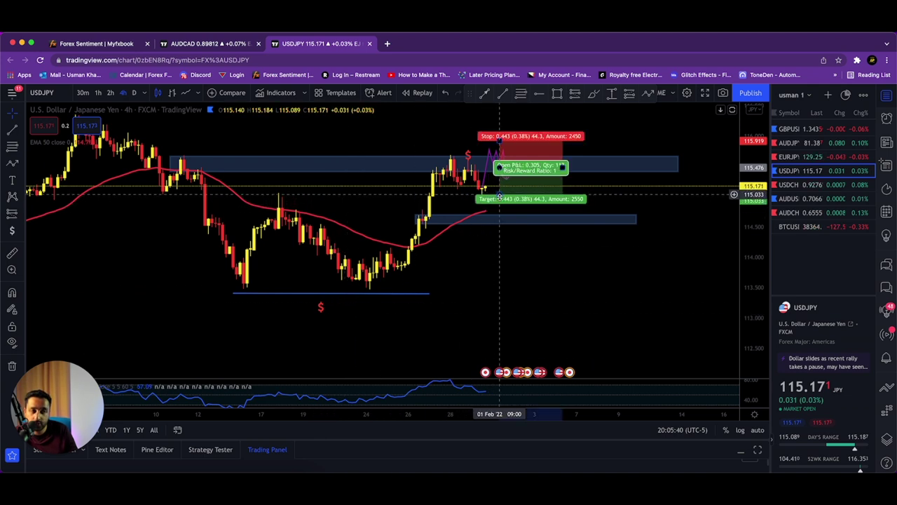
drag(499, 197, 484, 293)
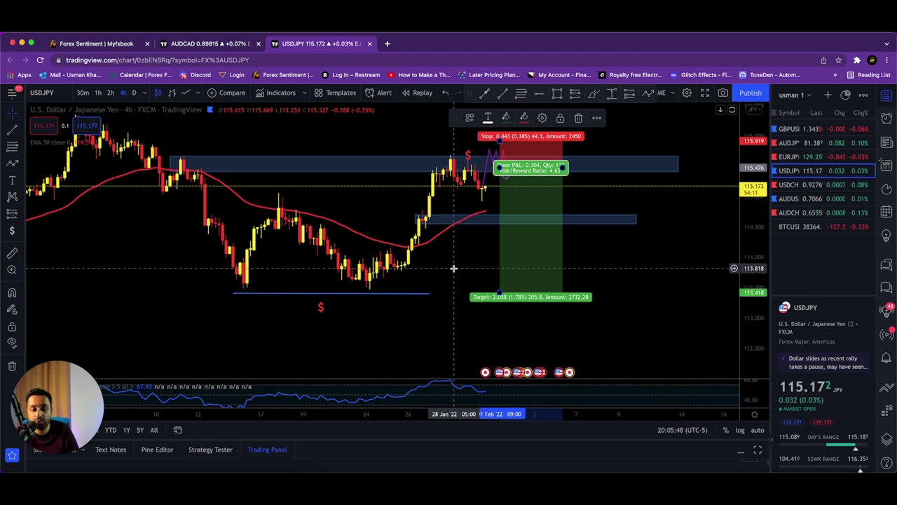
click(451, 267)
Step: Scroll the chart right, then switch to the Myfxbook sentiment table
scroll(364, 150, right, 5)
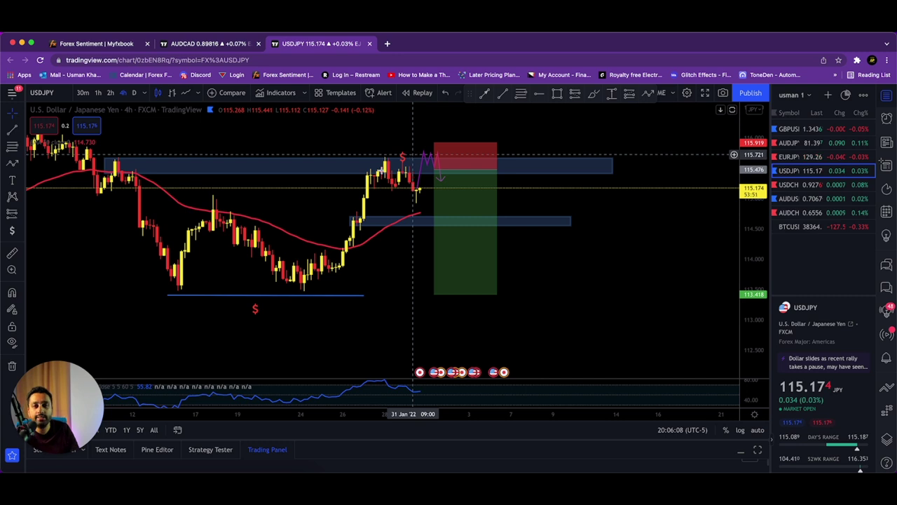
key(super+1)
mouse_move(334, 285)
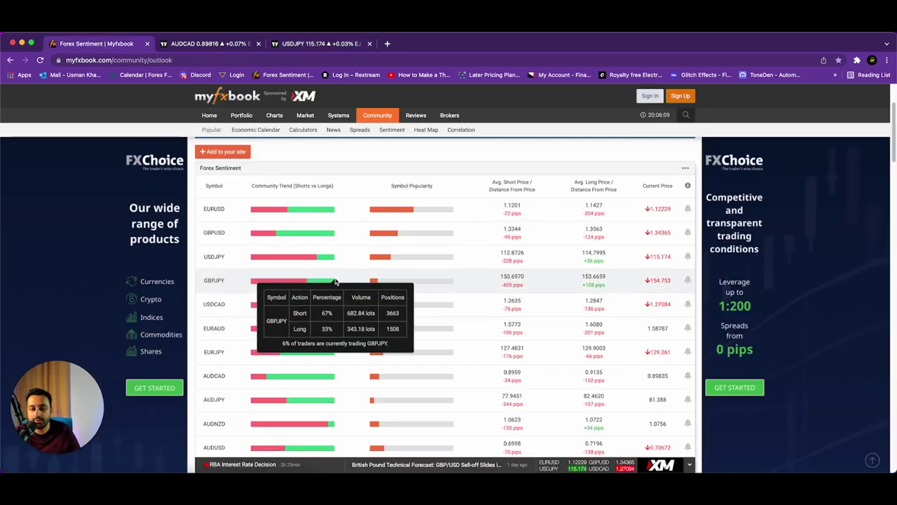